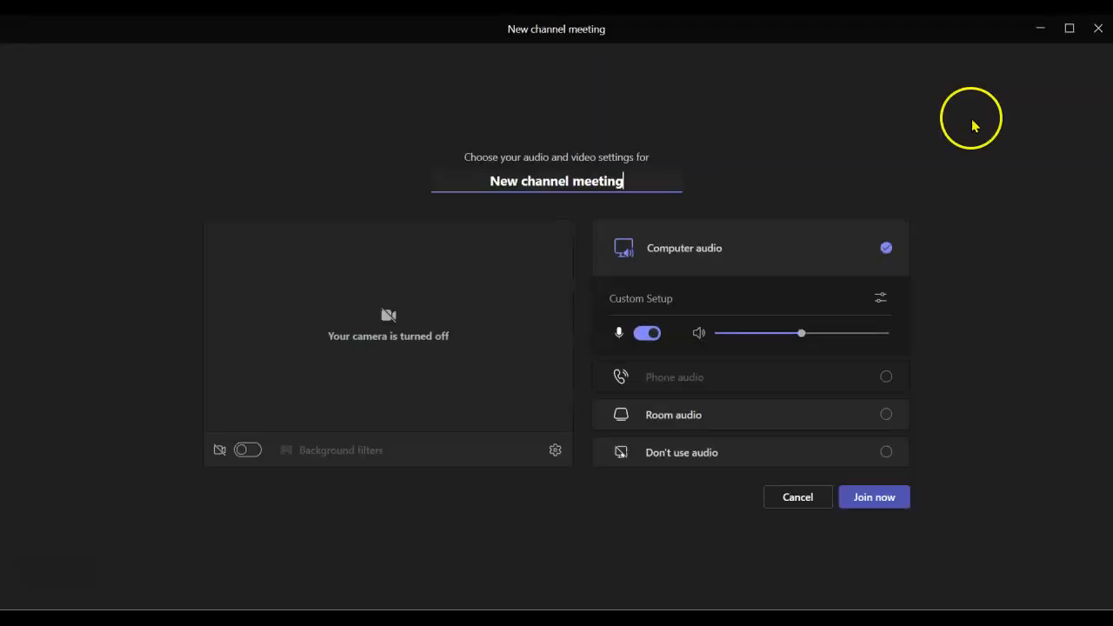
Step: Join the new channel meeting, dismiss the invitation prompt, and share a new Microsoft Whiteboard
{"action": "left_click", "coordinate": [873, 502]}
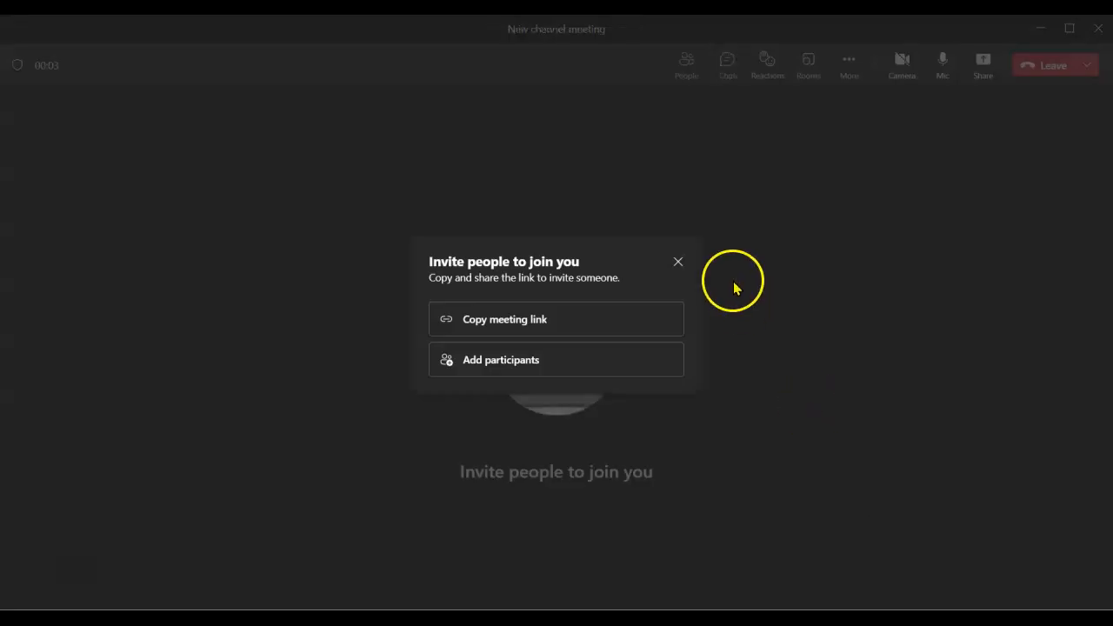
{"action": "left_click", "coordinate": [679, 262]}
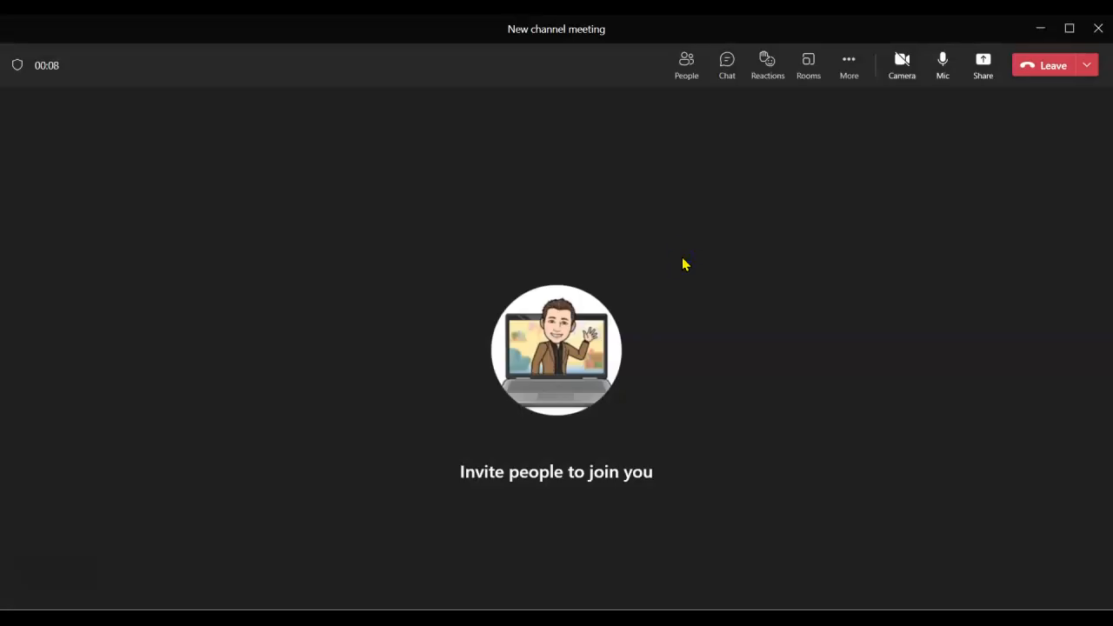
{"action": "left_click", "coordinate": [980, 73]}
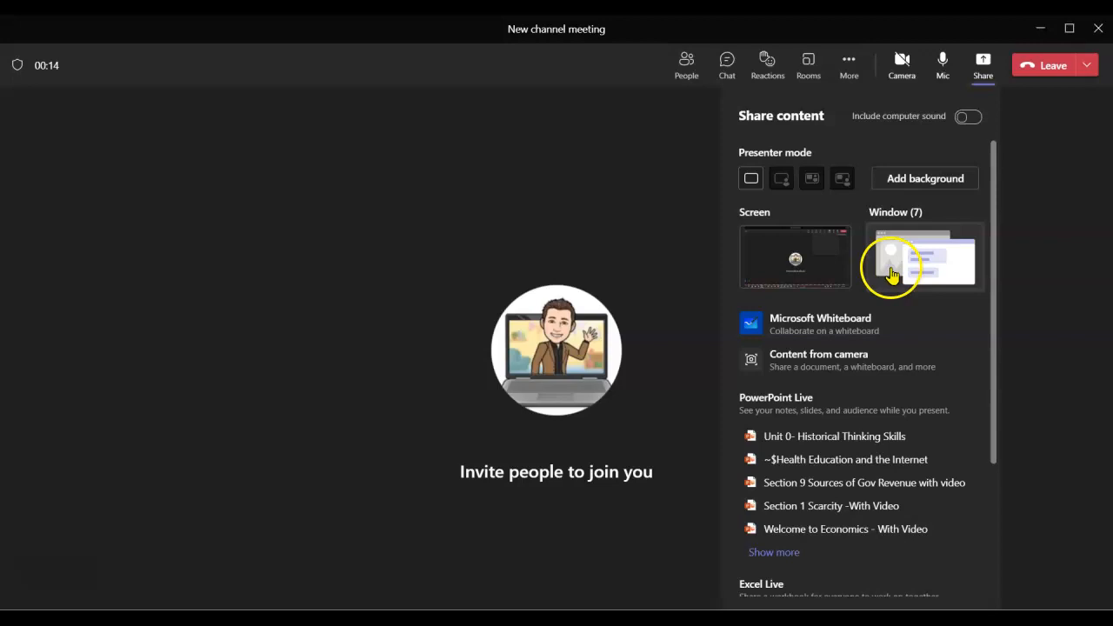
{"action": "left_click", "coordinate": [799, 326]}
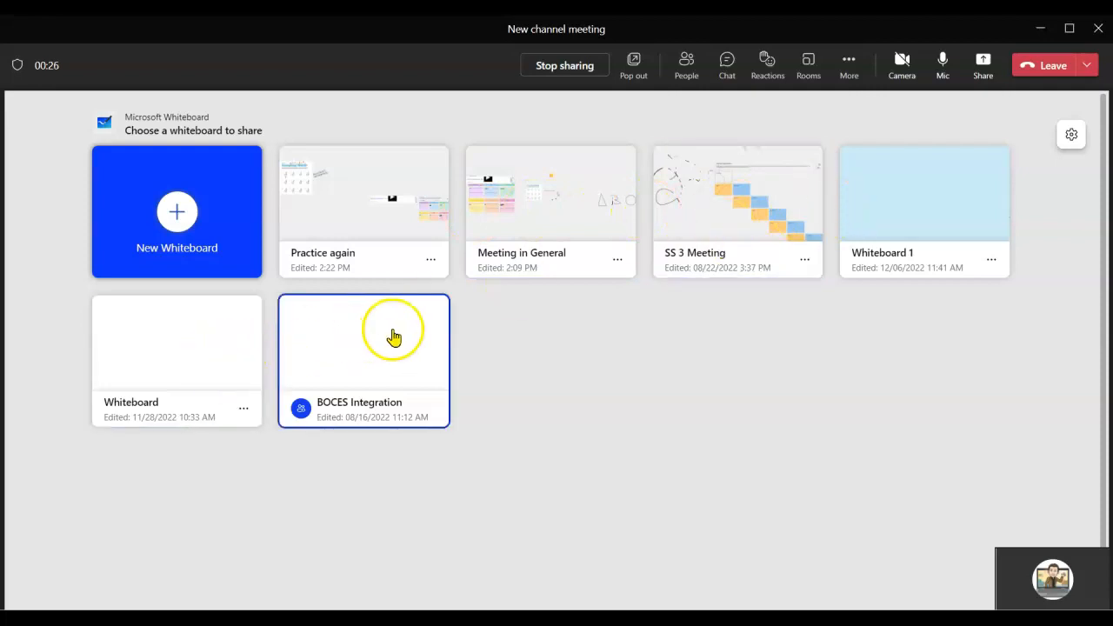
{"action": "left_click", "coordinate": [177, 213]}
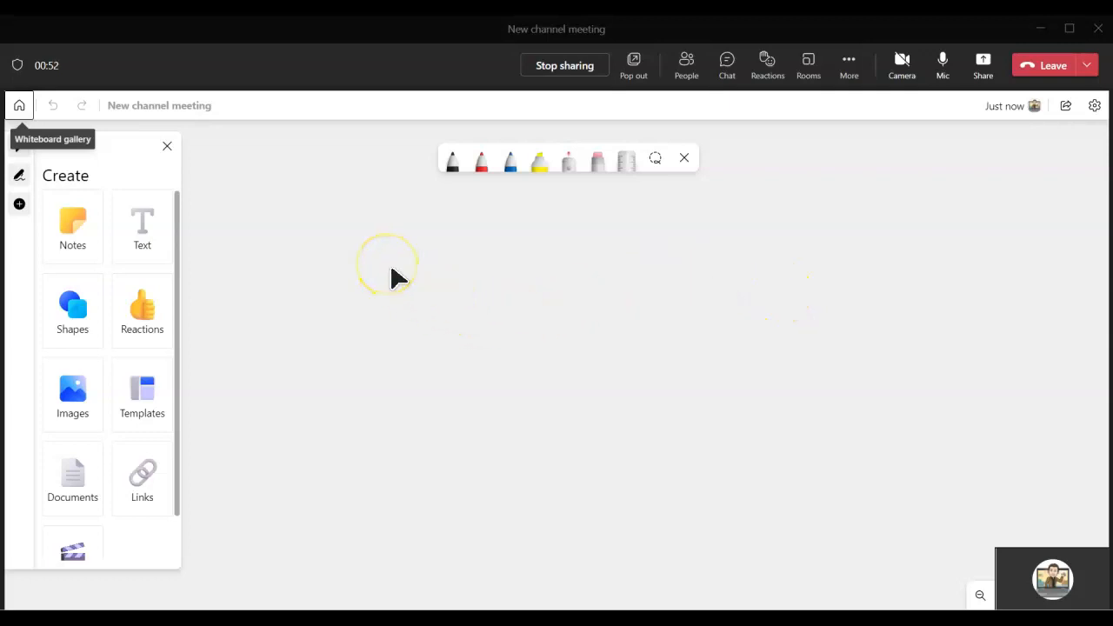
Step: Handwrite the equation "2 + 2 = 4" on the whiteboard with the black pen
{"action": "left_click", "coordinate": [451, 159]}
{"action": "mouse_move", "coordinate": [261, 284]}
{"action": "left_mouse_down"}
{"action": "mouse_move", "coordinate": [284, 329]}
{"action": "mouse_move", "coordinate": [374, 365]}
{"action": "left_mouse_up"}
{"action": "left_click_drag", "start_coordinate": [452, 273], "coordinate": [455, 333]}
{"action": "left_click_drag", "start_coordinate": [500, 300], "coordinate": [405, 299]}
{"action": "mouse_move", "coordinate": [511, 233]}
{"action": "left_mouse_down"}
{"action": "mouse_move", "coordinate": [521, 323]}
{"action": "mouse_move", "coordinate": [631, 343]}
{"action": "left_mouse_up"}
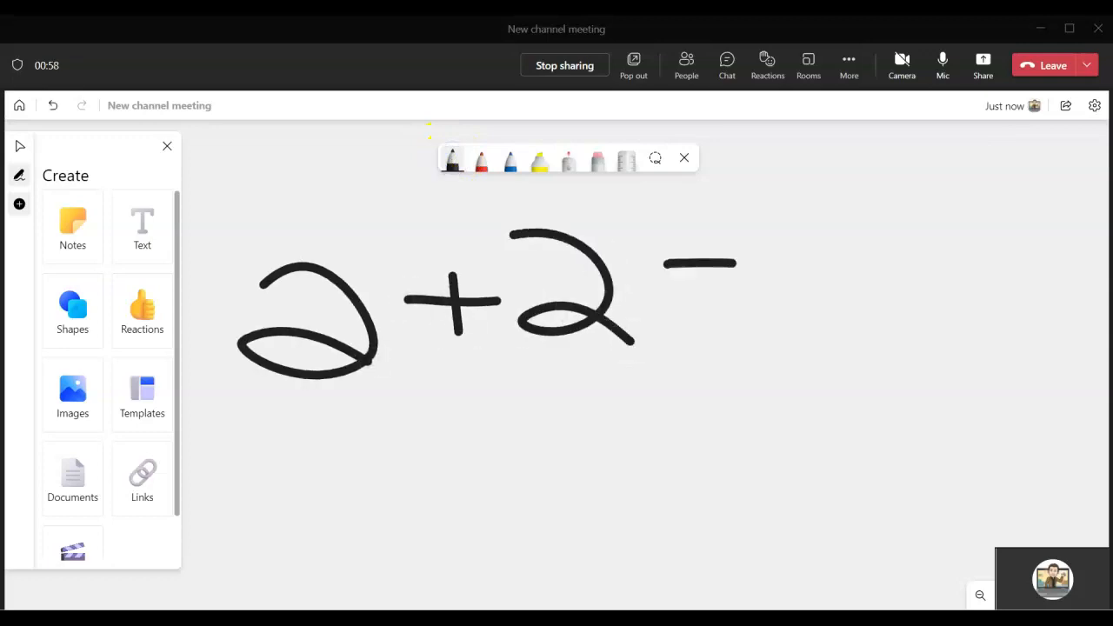
{"action": "left_click_drag", "start_coordinate": [653, 299], "coordinate": [718, 295]}
{"action": "left_click_drag", "start_coordinate": [818, 301], "coordinate": [857, 294]}
{"action": "left_click_drag", "start_coordinate": [861, 215], "coordinate": [835, 373]}
Step: Handwrite the equation "1 + 1 = 2" in black below the first equation
{"action": "left_click_drag", "start_coordinate": [325, 411], "coordinate": [342, 526]}
{"action": "left_click_drag", "start_coordinate": [449, 439], "coordinate": [450, 499]}
{"action": "left_click_drag", "start_coordinate": [415, 459], "coordinate": [485, 465]}
{"action": "left_click_drag", "start_coordinate": [578, 392], "coordinate": [566, 497]}
{"action": "left_click_drag", "start_coordinate": [709, 409], "coordinate": [661, 416]}
{"action": "left_click_drag", "start_coordinate": [711, 437], "coordinate": [639, 441]}
{"action": "mouse_move", "coordinate": [801, 385]}
{"action": "left_mouse_down"}
{"action": "mouse_move", "coordinate": [780, 465]}
{"action": "mouse_move", "coordinate": [869, 478]}
{"action": "left_mouse_up"}
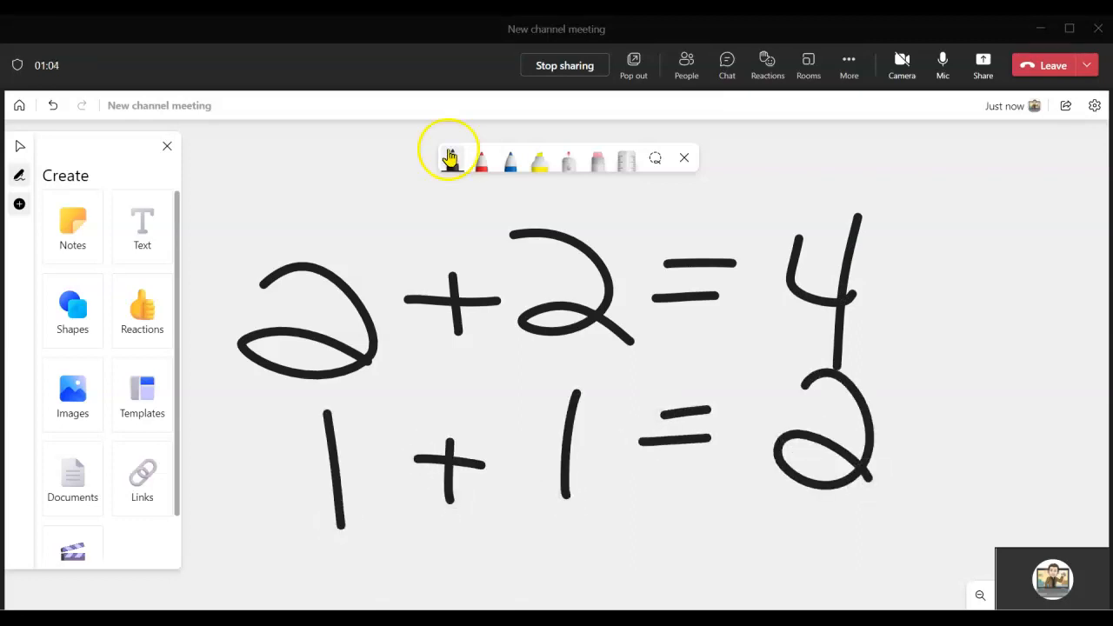
Step: Erase both handwritten equations from the whiteboard with the eraser
{"action": "left_click", "coordinate": [596, 162]}
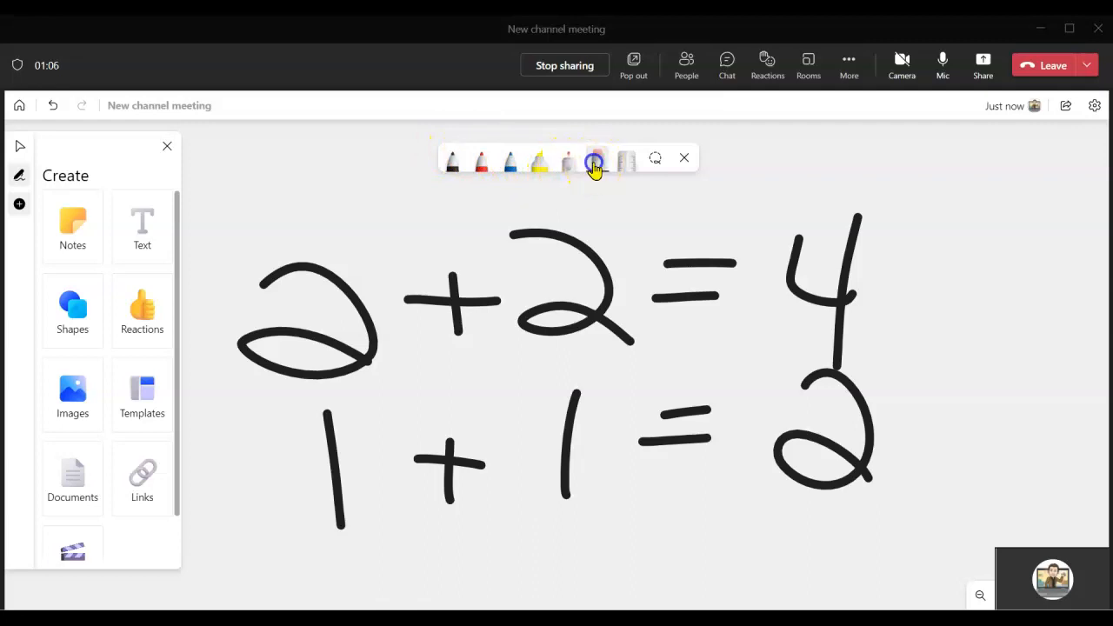
{"action": "mouse_move", "coordinate": [839, 260]}
{"action": "left_mouse_down"}
{"action": "mouse_move", "coordinate": [879, 466]}
{"action": "mouse_move", "coordinate": [675, 356]}
{"action": "mouse_move", "coordinate": [629, 360]}
{"action": "mouse_move", "coordinate": [461, 307]}
{"action": "mouse_move", "coordinate": [460, 502]}
{"action": "mouse_move", "coordinate": [360, 565]}
{"action": "left_mouse_up"}
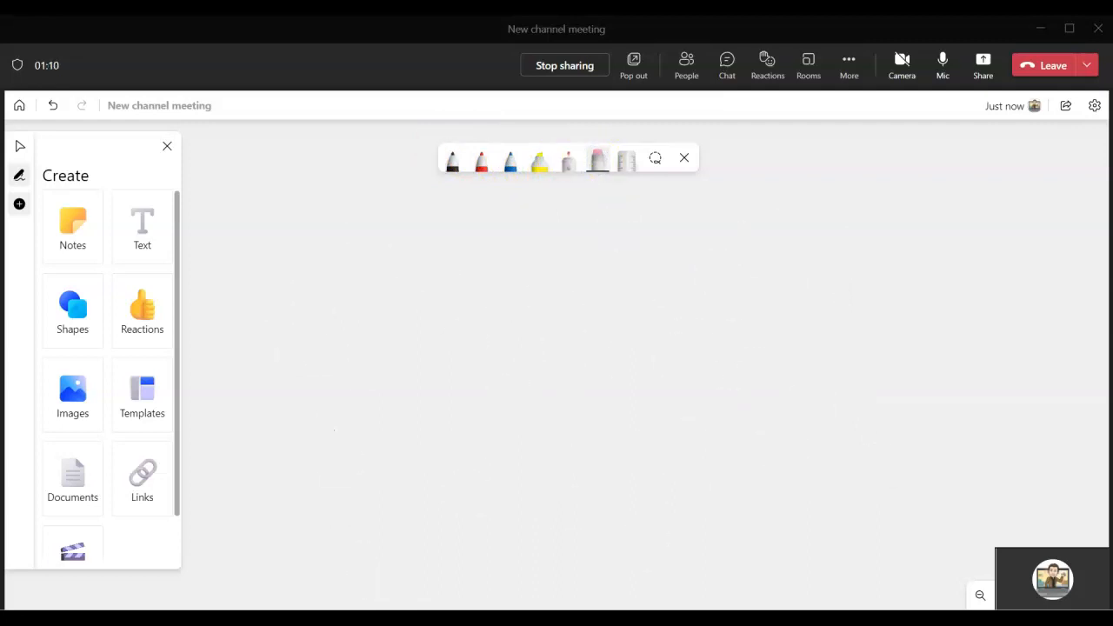
Step: Add a text box to the whiteboard reading "I can type in here as well"
{"action": "left_click", "coordinate": [126, 242]}
{"action": "left_click", "coordinate": [287, 251]}
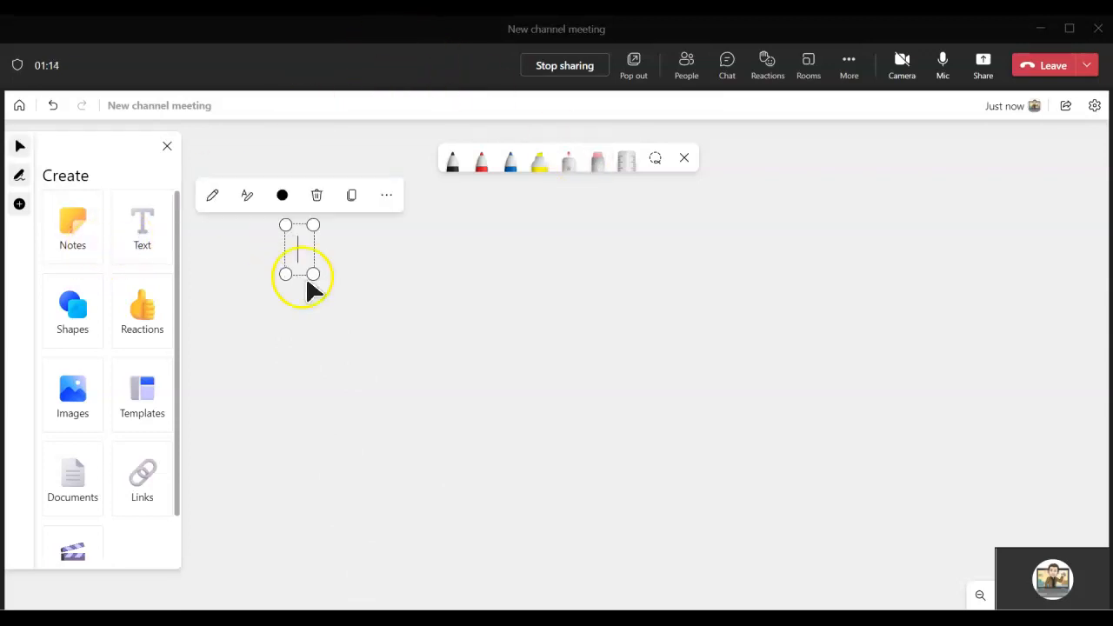
{"action": "type", "text": "I"}
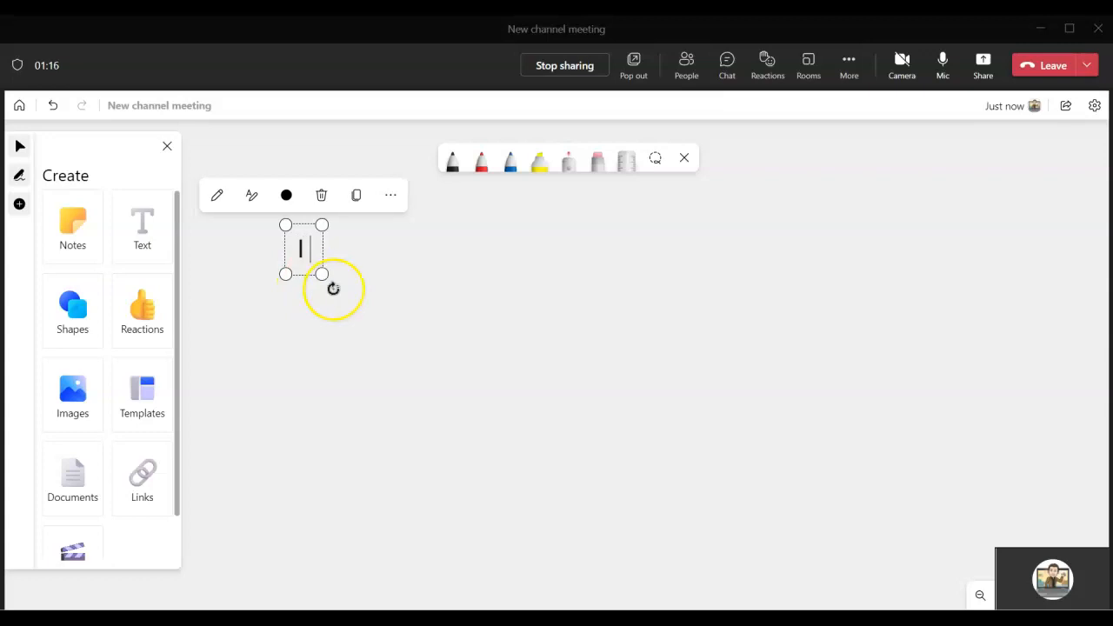
{"action": "type", "text": " can type "}
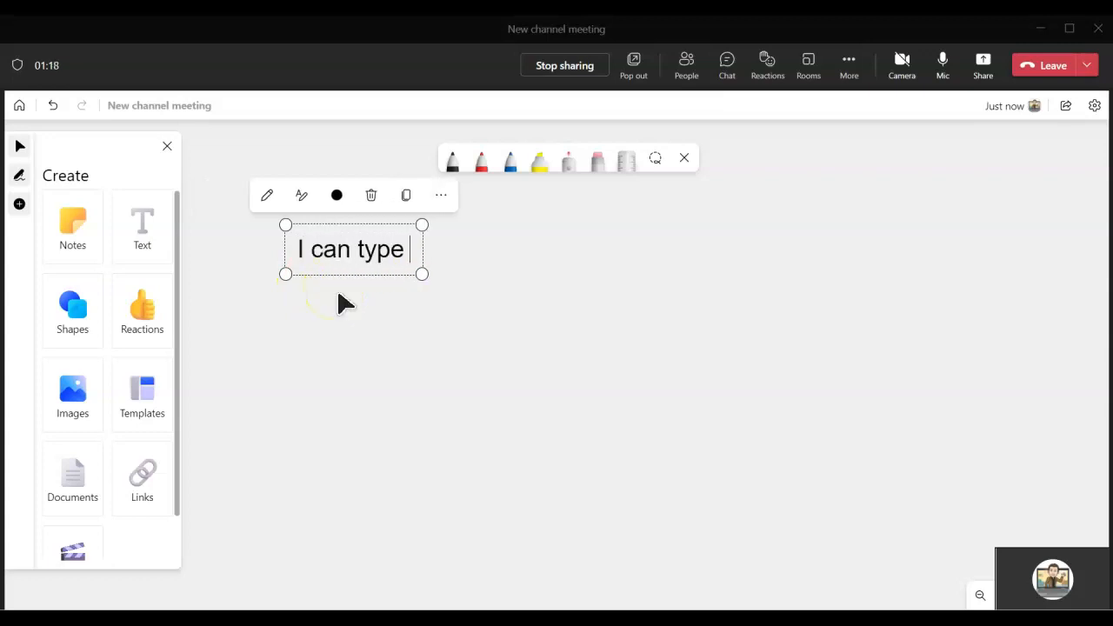
{"action": "type", "text": "in here as well"}
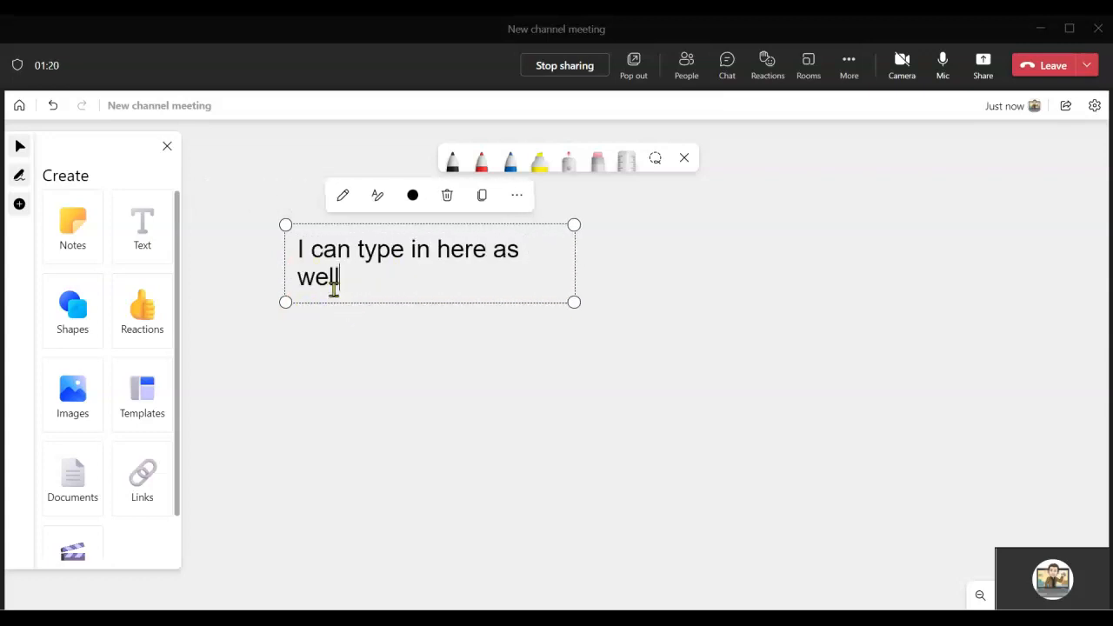
{"action": "left_click", "coordinate": [339, 292]}
{"action": "left_click", "coordinate": [453, 336]}
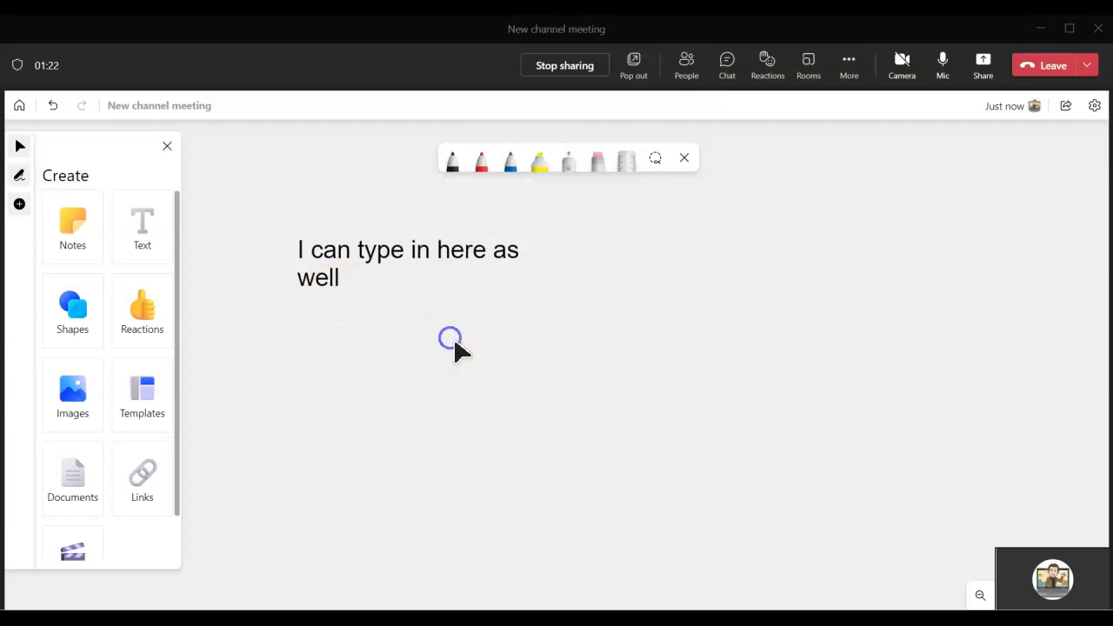
Step: Delete the text box from the whiteboard
{"action": "left_click", "coordinate": [408, 249]}
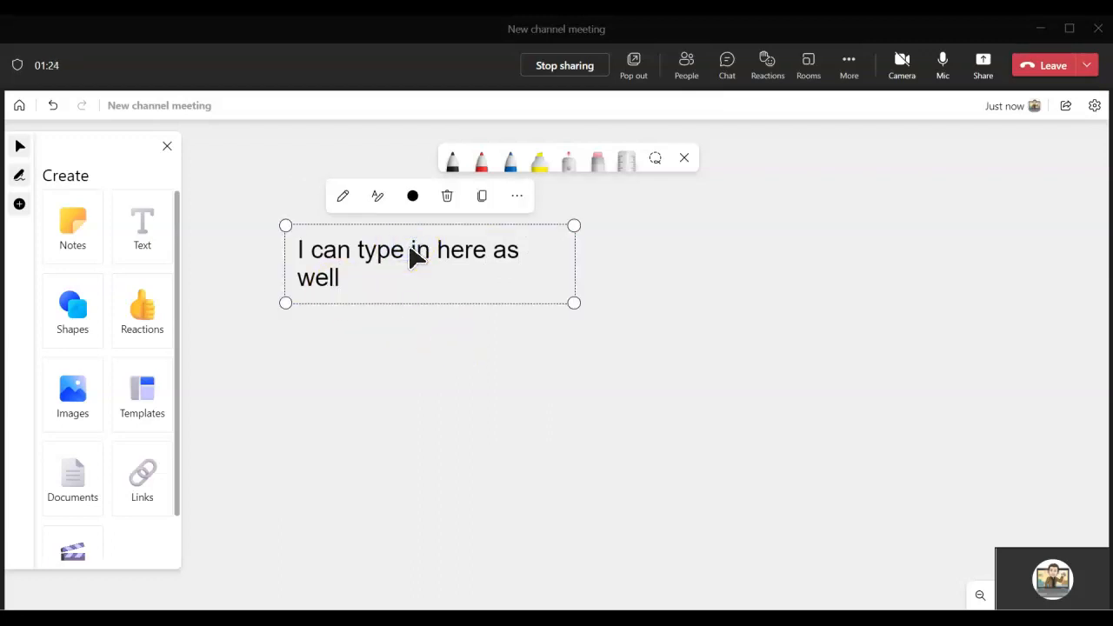
{"action": "key", "text": "Delete"}
{"action": "left_click", "coordinate": [383, 245]}
{"action": "left_click", "coordinate": [74, 304]}
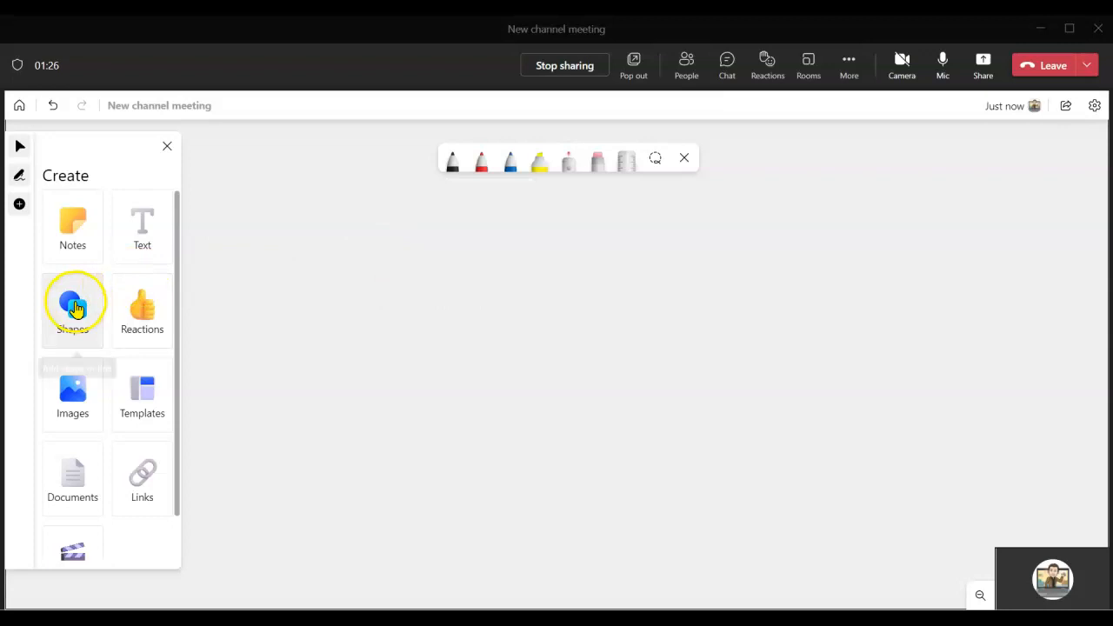
{"action": "left_click", "coordinate": [165, 323]}
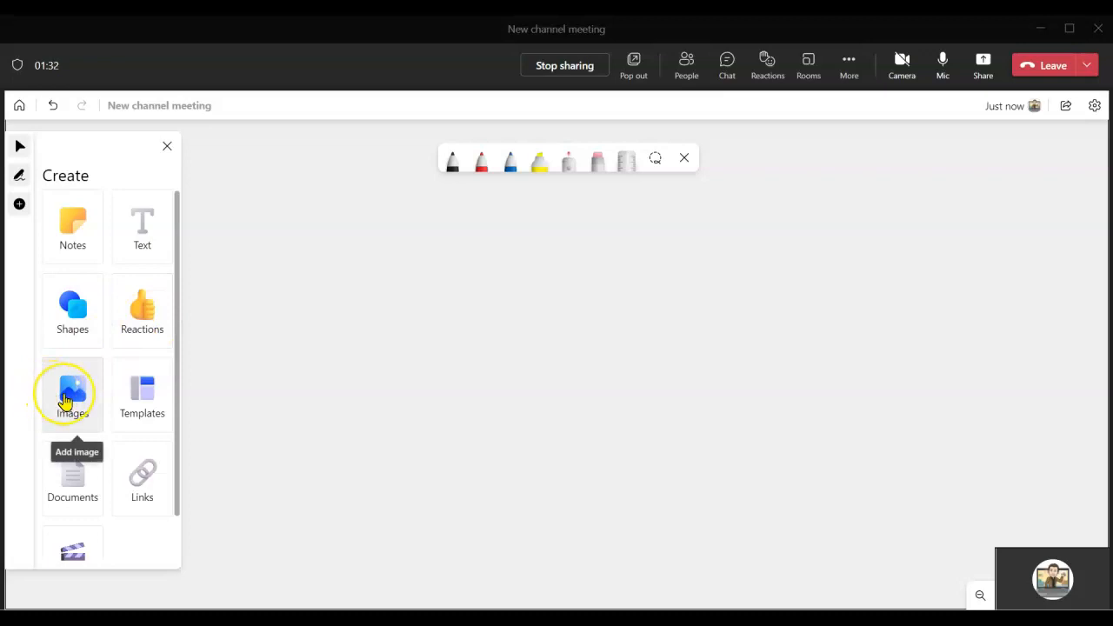
Step: Search Bing Images for "map" and insert the labelled United States map onto the whiteboard
{"action": "left_click", "coordinate": [65, 398]}
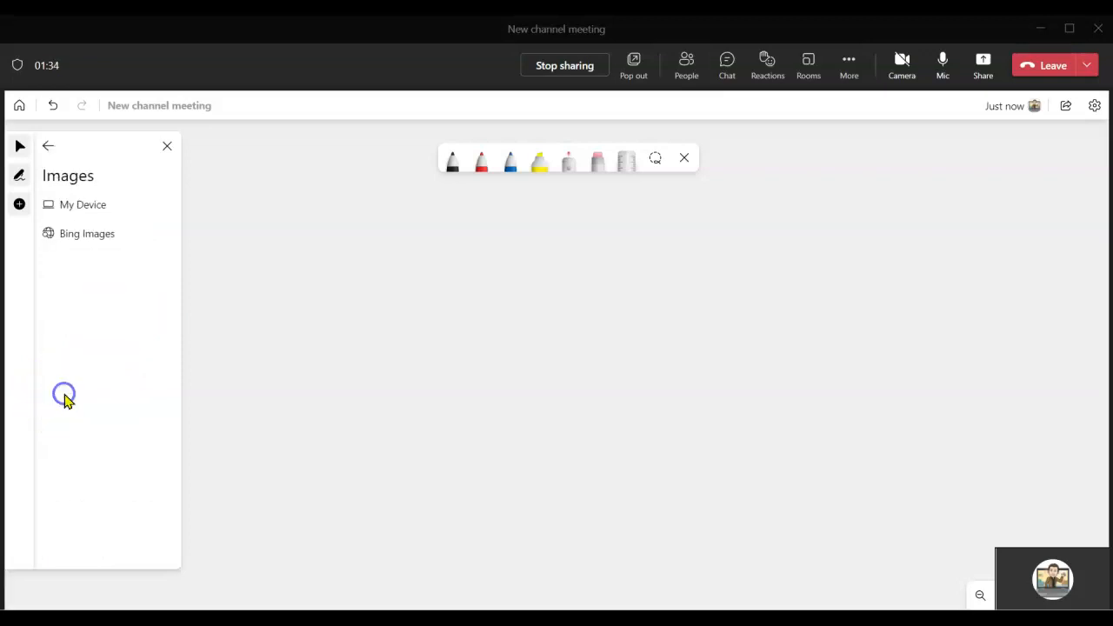
{"action": "left_click", "coordinate": [84, 237]}
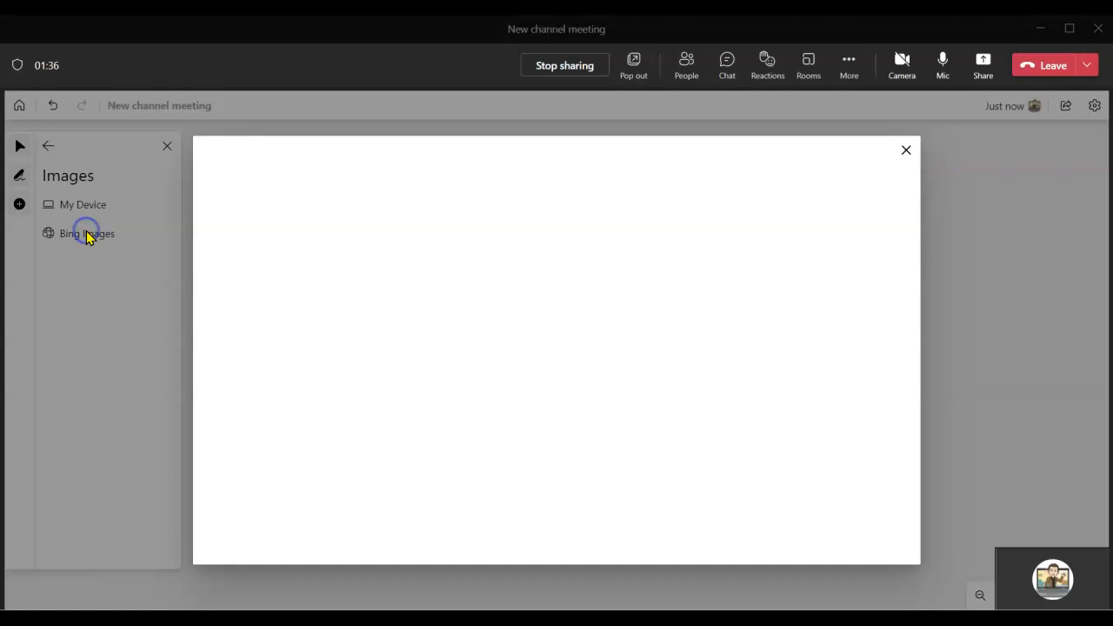
{"action": "left_click", "coordinate": [441, 188]}
{"action": "type", "text": "map"}
{"action": "key", "text": "Return"}
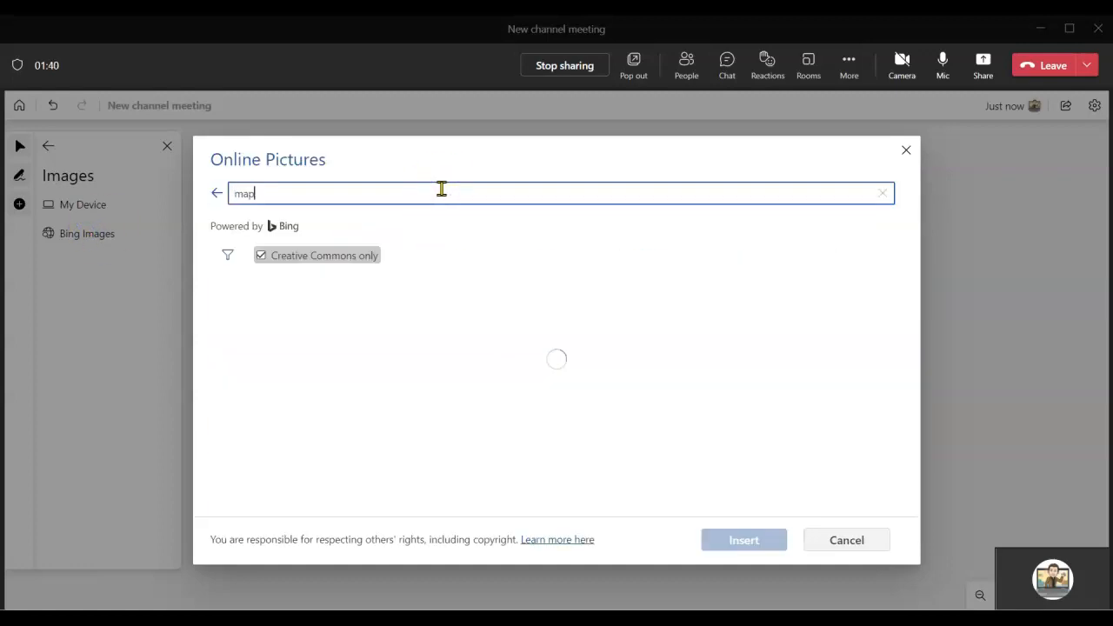
{"action": "left_click", "coordinate": [328, 328]}
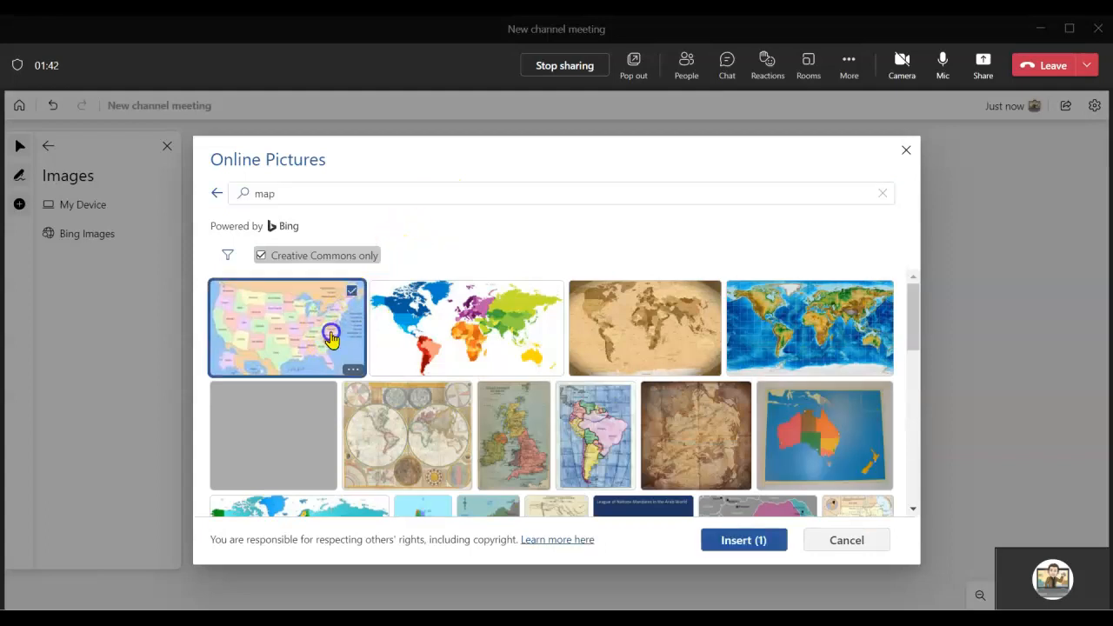
{"action": "left_click", "coordinate": [759, 540]}
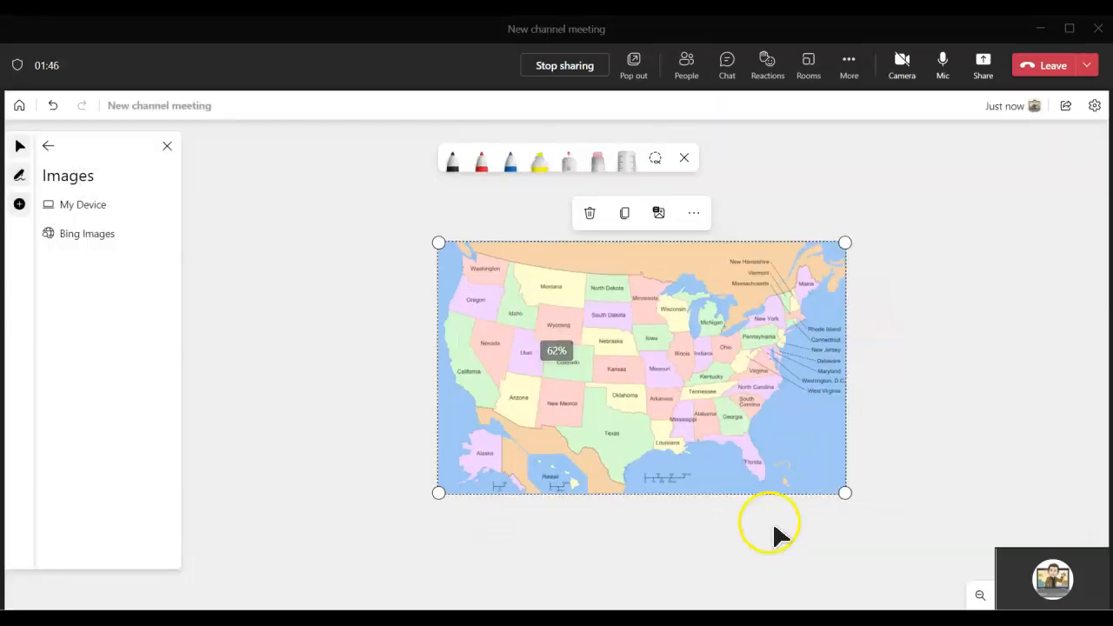
Step: Enlarge the United States map image and move it closer to the middle of the whiteboard
{"action": "left_click_drag", "start_coordinate": [840, 494], "coordinate": [971, 576]}
{"action": "left_click_drag", "start_coordinate": [790, 427], "coordinate": [552, 387]}
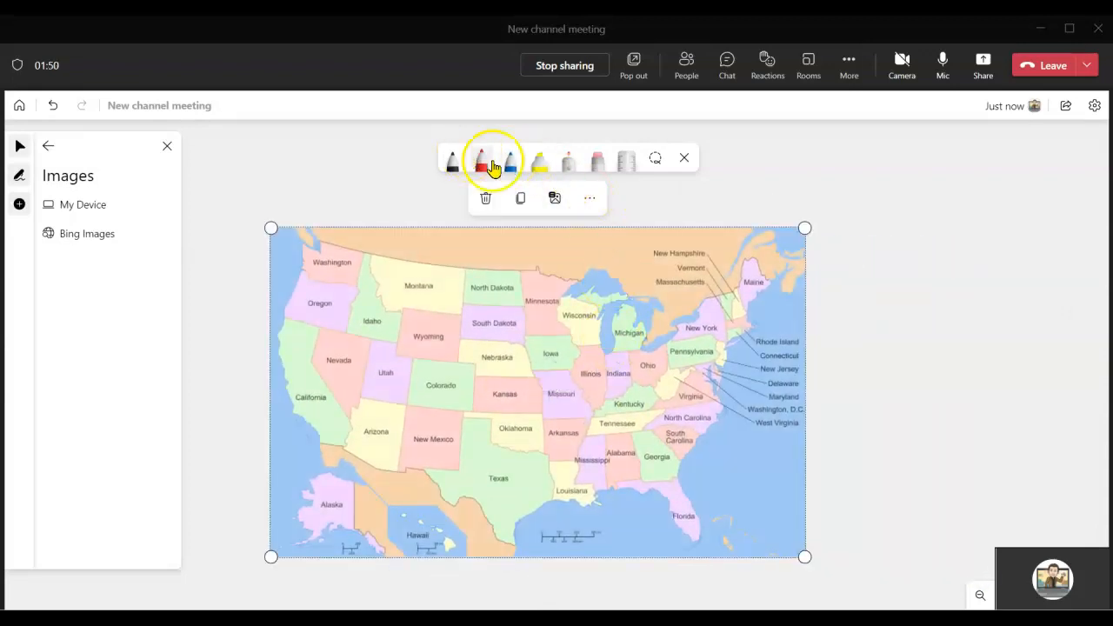
Step: Circle New York on the map with the black pen
{"action": "left_click", "coordinate": [446, 165]}
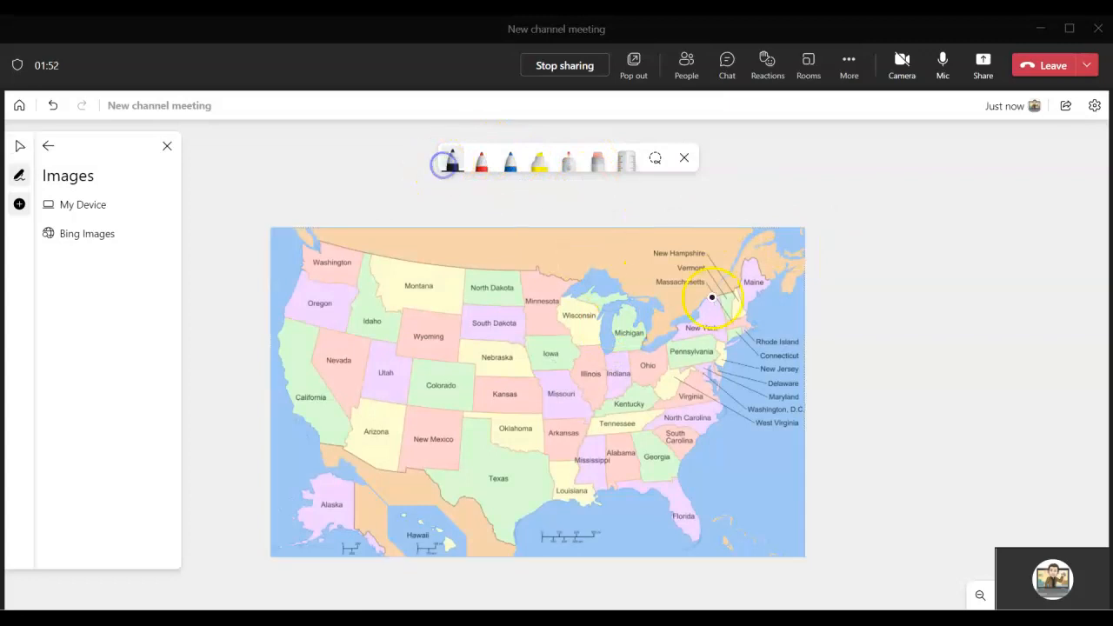
{"action": "left_click_drag", "start_coordinate": [654, 325], "coordinate": [728, 297]}
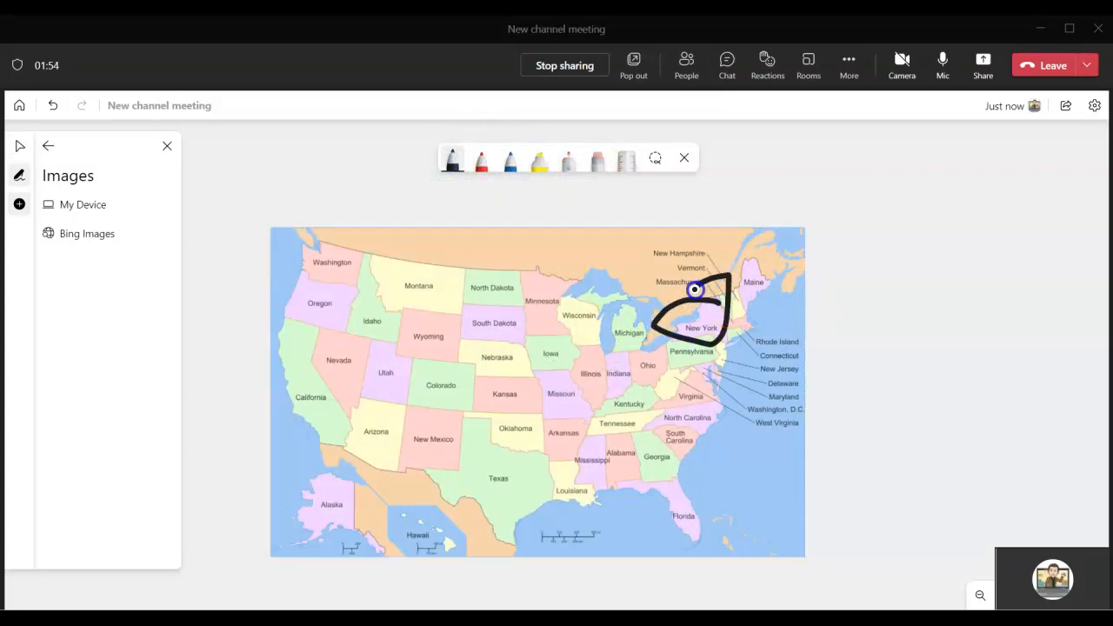
Step: Trace over several areas of the map with the laser pointer
{"action": "left_click", "coordinate": [568, 161]}
{"action": "mouse_move", "coordinate": [404, 260]}
{"action": "left_mouse_down"}
{"action": "mouse_move", "coordinate": [261, 310]}
{"action": "mouse_move", "coordinate": [323, 294]}
{"action": "mouse_move", "coordinate": [293, 403]}
{"action": "mouse_move", "coordinate": [452, 380]}
{"action": "mouse_move", "coordinate": [683, 304]}
{"action": "mouse_move", "coordinate": [582, 362]}
{"action": "mouse_move", "coordinate": [491, 389]}
{"action": "mouse_move", "coordinate": [389, 321]}
{"action": "left_mouse_up"}
{"action": "left_click_drag", "start_coordinate": [423, 402], "coordinate": [576, 447]}
{"action": "left_click_drag", "start_coordinate": [600, 391], "coordinate": [516, 317]}
{"action": "left_click_drag", "start_coordinate": [654, 324], "coordinate": [939, 331]}
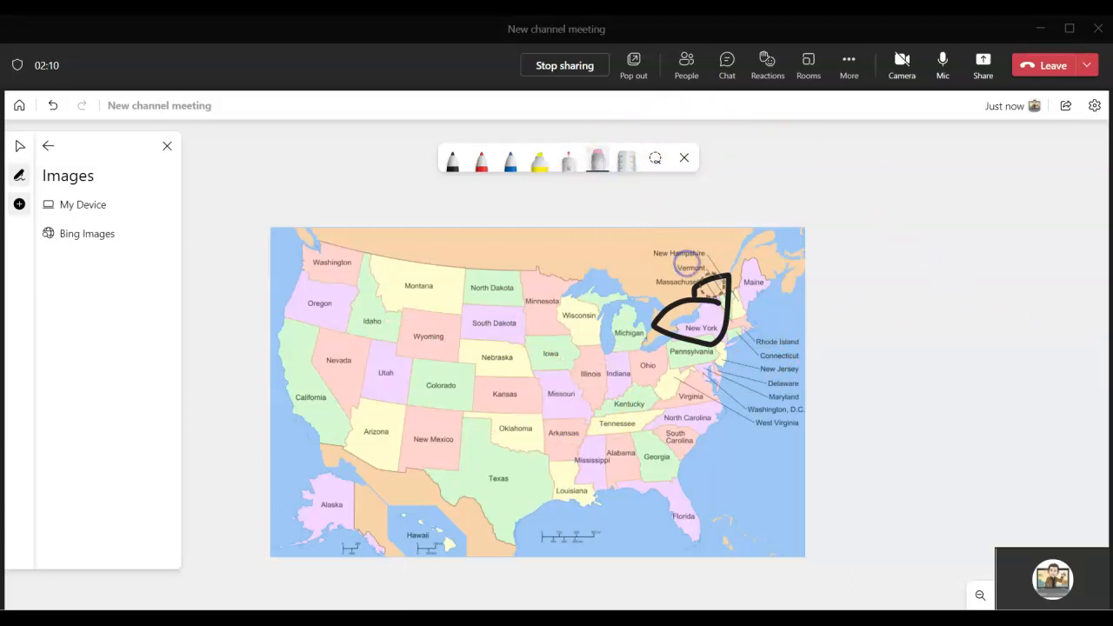
Step: Erase the pen mark around New York, delete the map image, and return to the list of content types
{"action": "left_click_drag", "start_coordinate": [686, 266], "coordinate": [713, 287]}
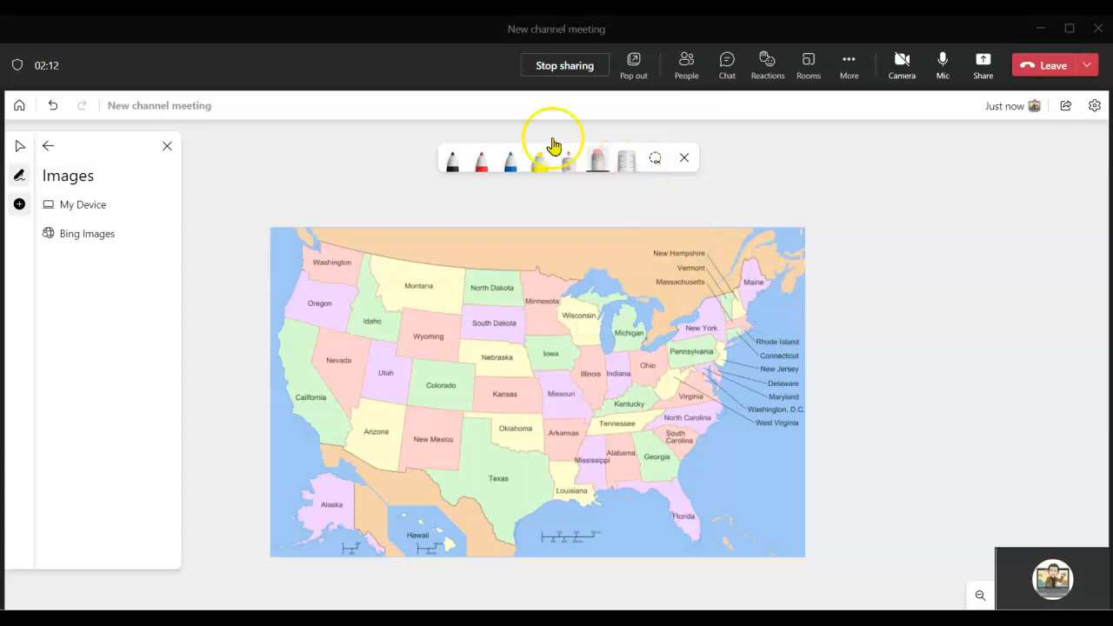
{"action": "left_click", "coordinate": [21, 148]}
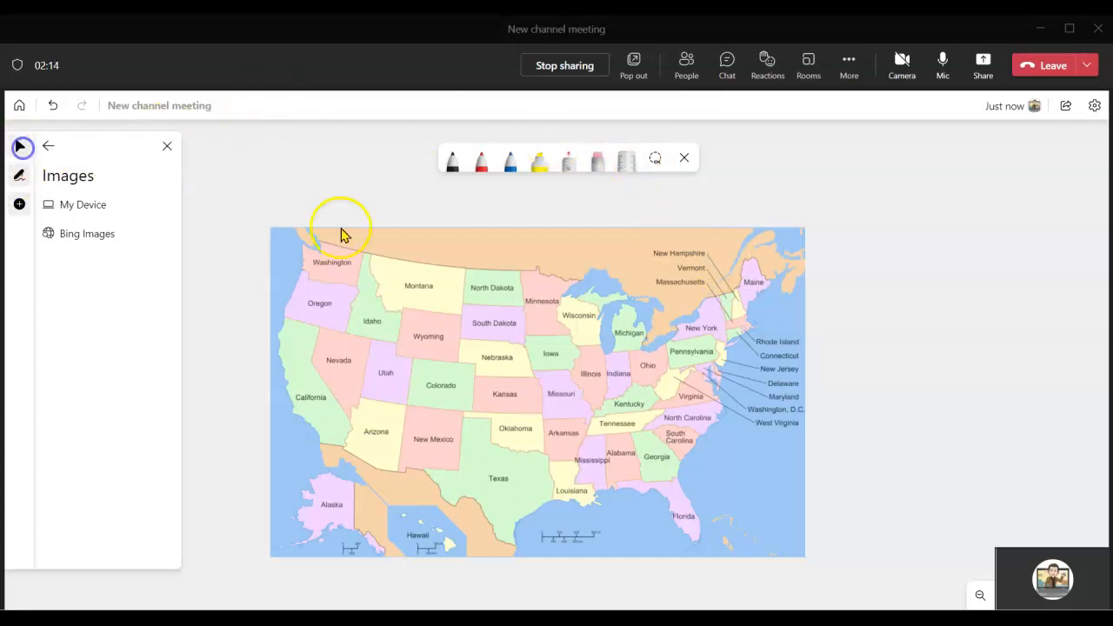
{"action": "left_click", "coordinate": [400, 249]}
{"action": "key", "text": "Delete"}
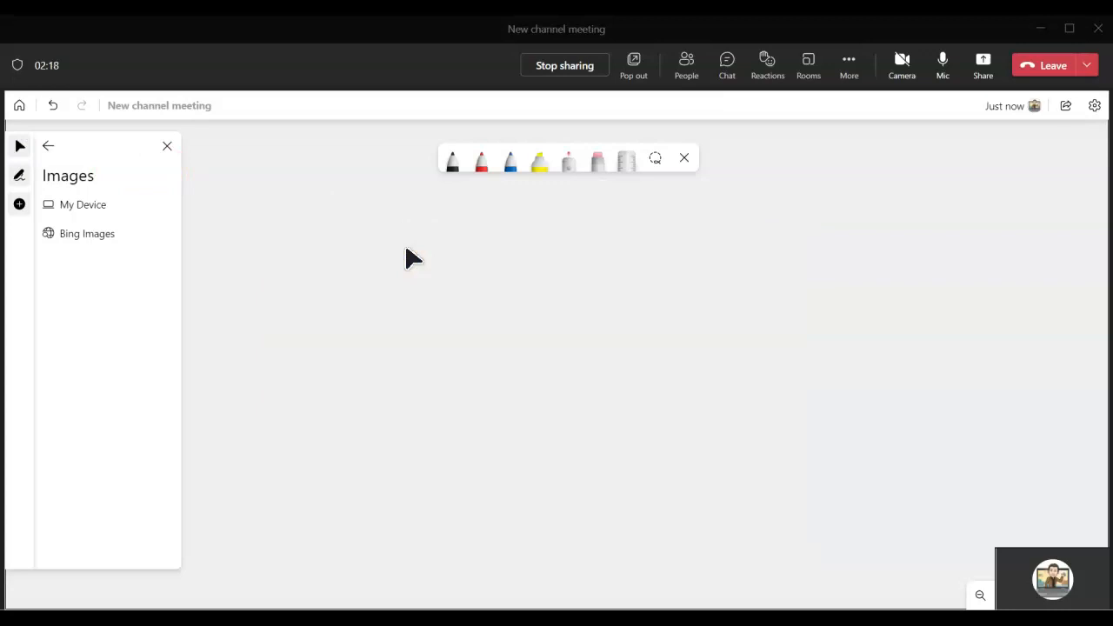
{"action": "left_click", "coordinate": [48, 145]}
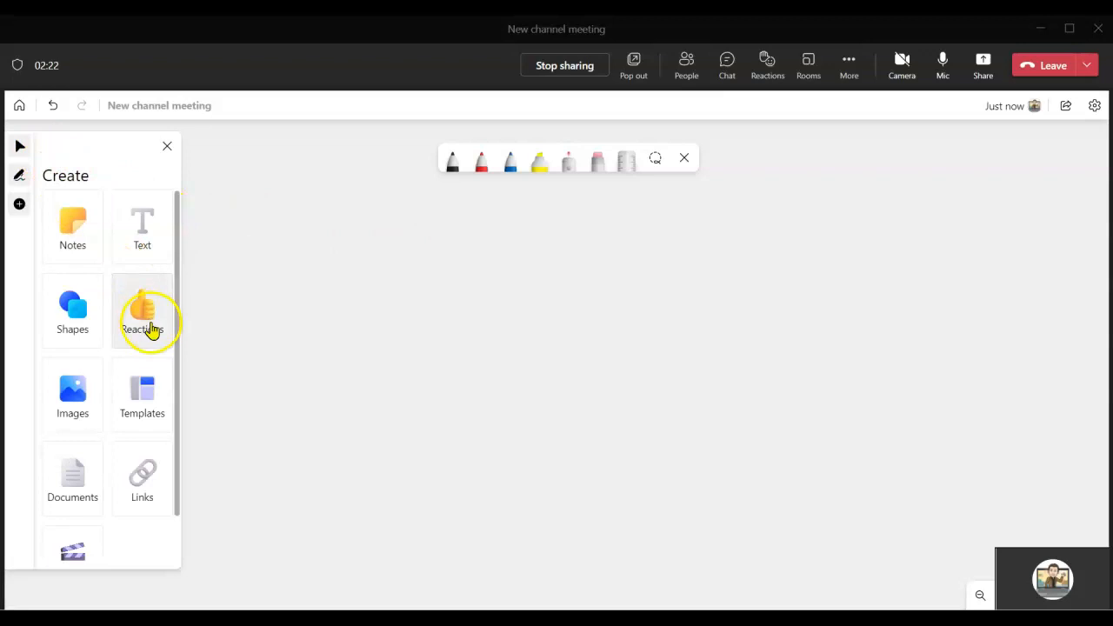
{"action": "scroll", "coordinate": [187, 401], "scroll_direction": "down", "scroll_amount": 1}
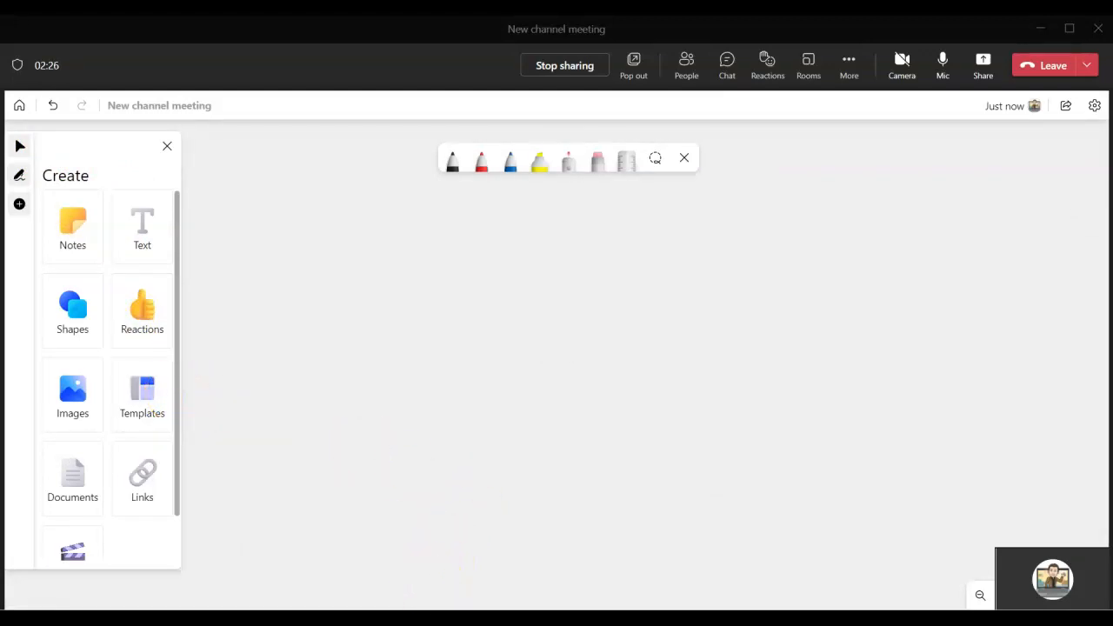
Step: Switch to OneNote and capture the Grade 1 "Jumping Math!" worksheet with the Snipping Tool
{"action": "mouse_move", "coordinate": [412, 621]}
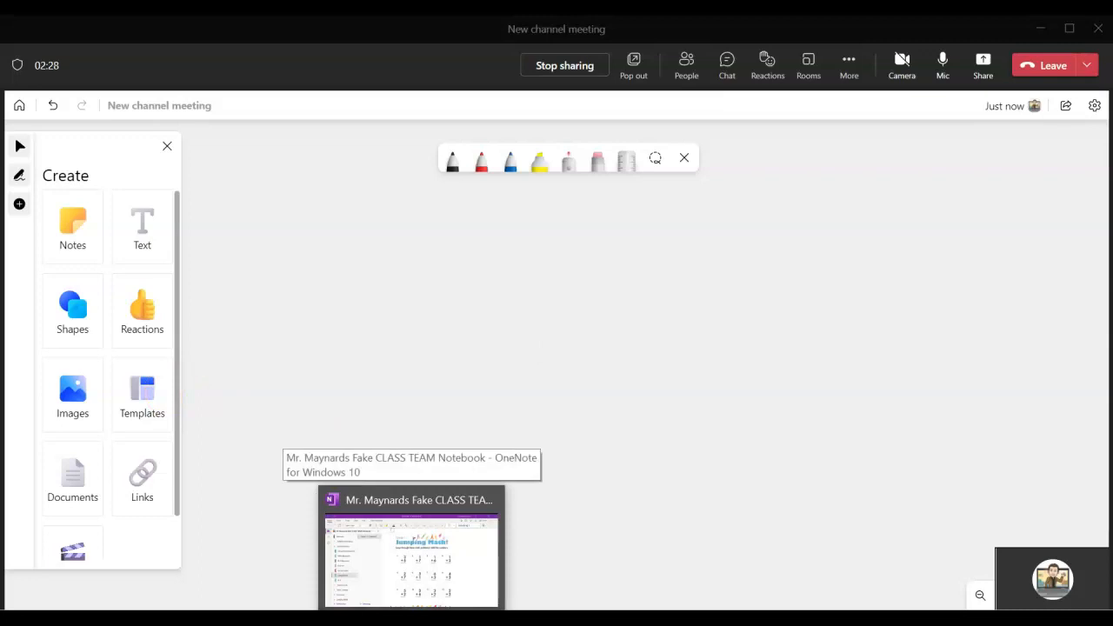
{"action": "left_click", "coordinate": [411, 621]}
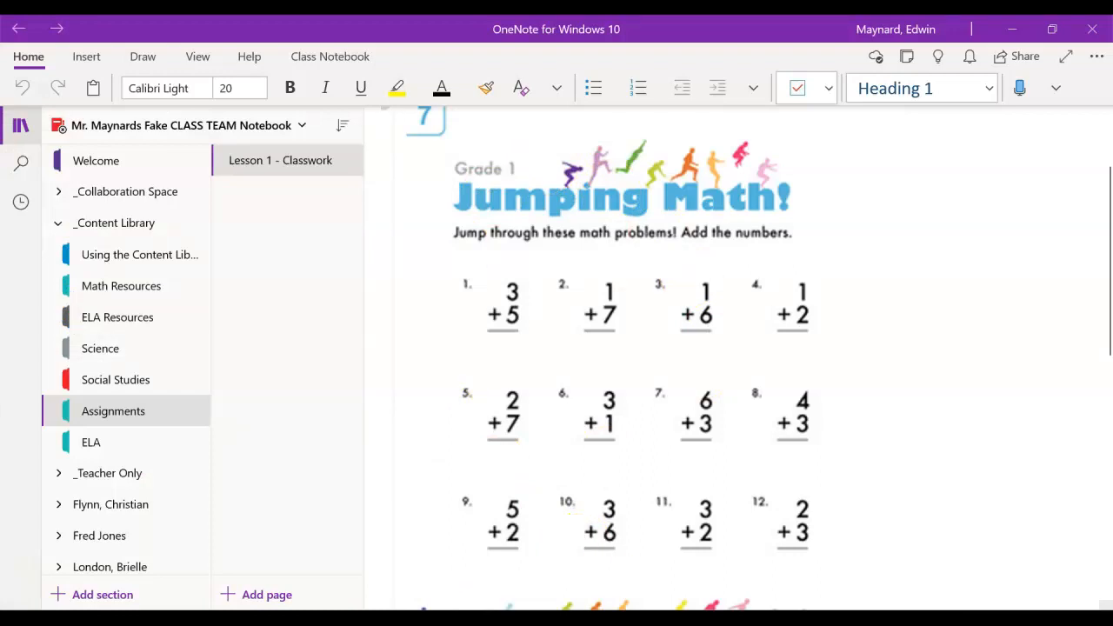
{"action": "left_click", "coordinate": [385, 71]}
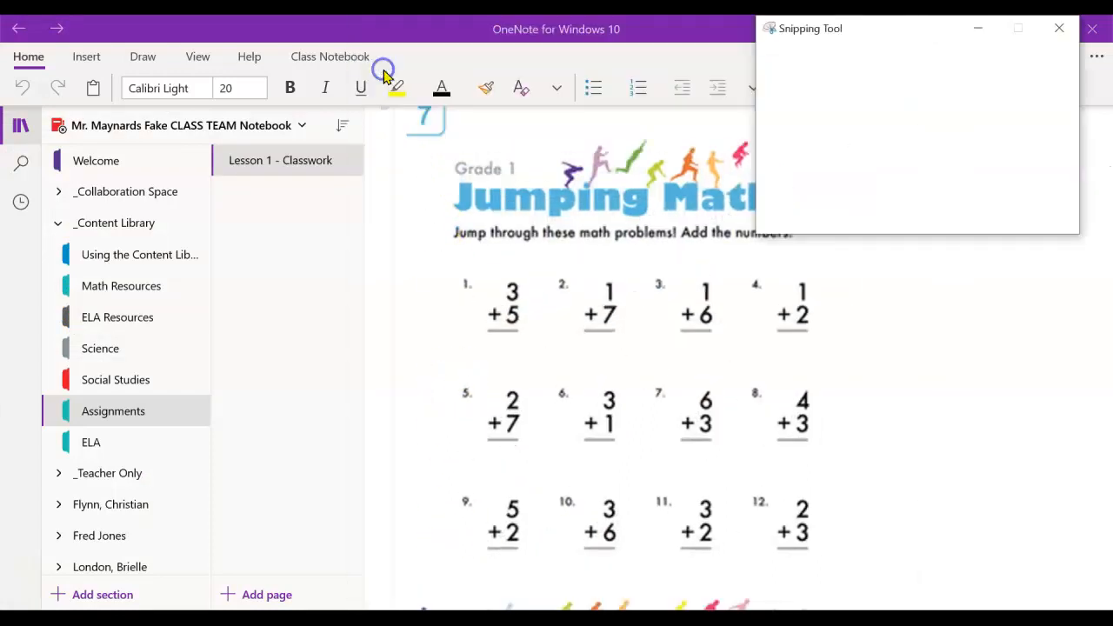
{"action": "left_click_drag", "start_coordinate": [439, 136], "coordinate": [859, 585]}
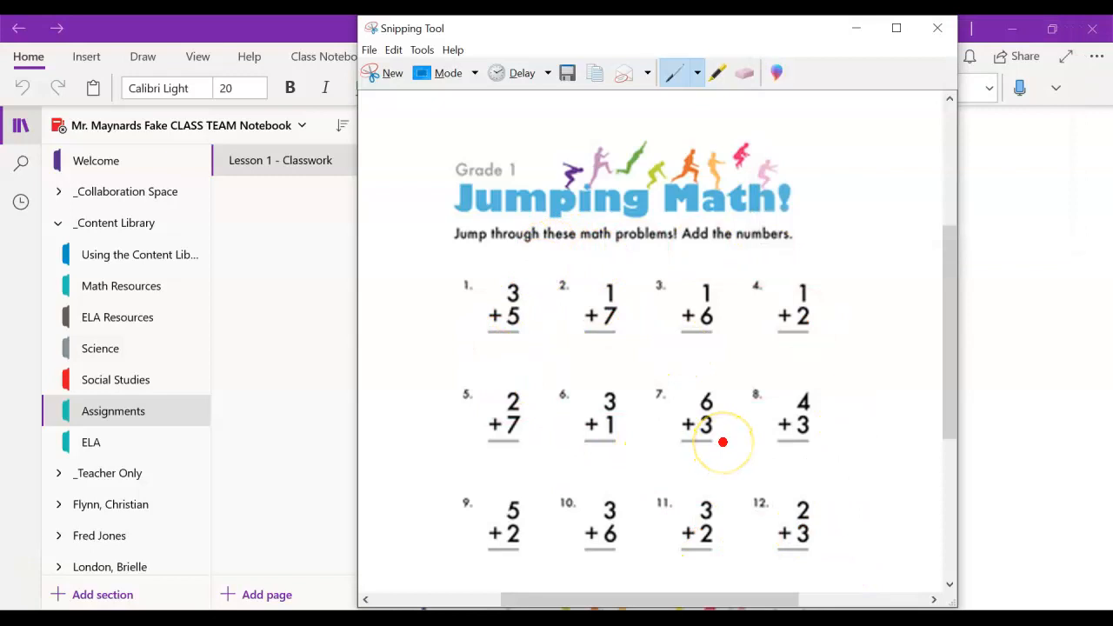
Step: Switch back to the Teams whiteboard, paste the captured worksheet, and enlarge and position it in the middle of the board
{"action": "left_click", "coordinate": [856, 28]}
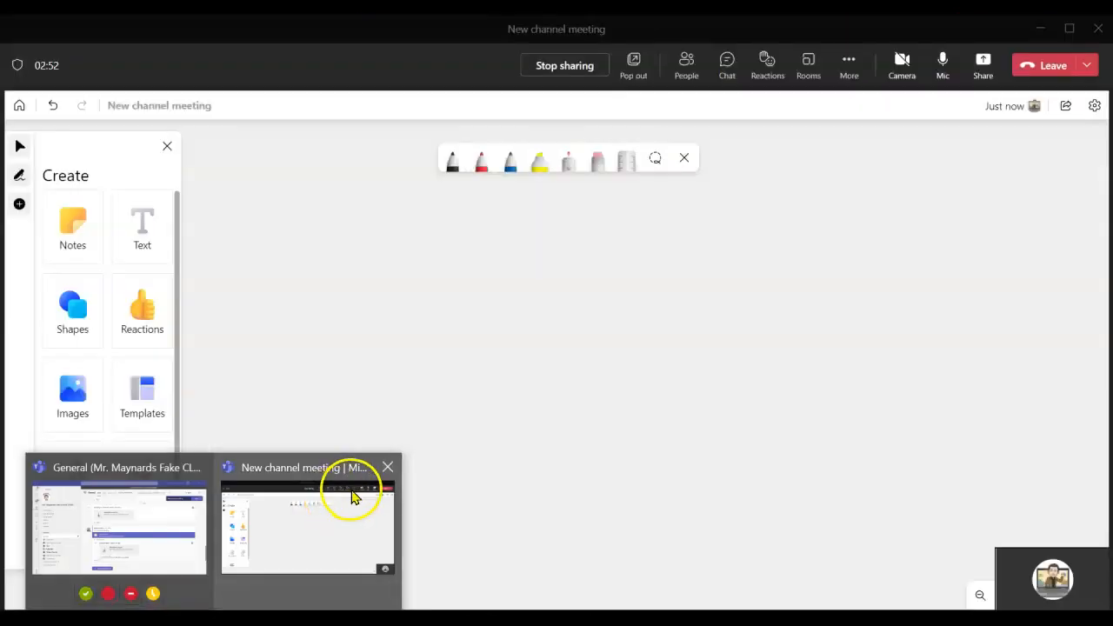
{"action": "left_click", "coordinate": [351, 496]}
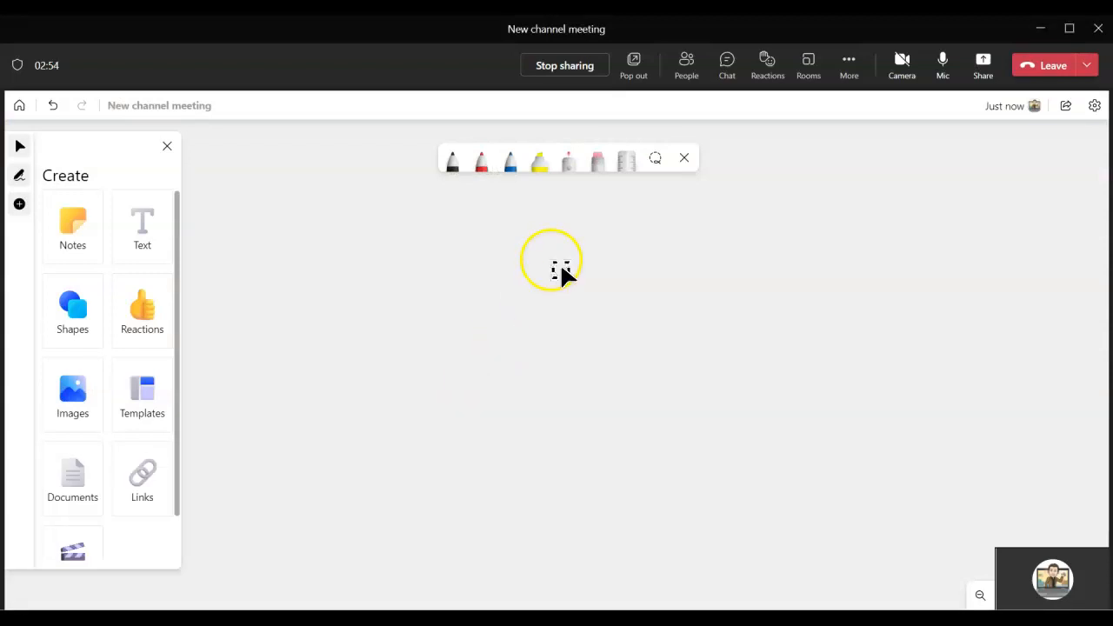
{"action": "key", "text": "ctrl+v"}
{"action": "left_click_drag", "start_coordinate": [601, 293], "coordinate": [452, 272]}
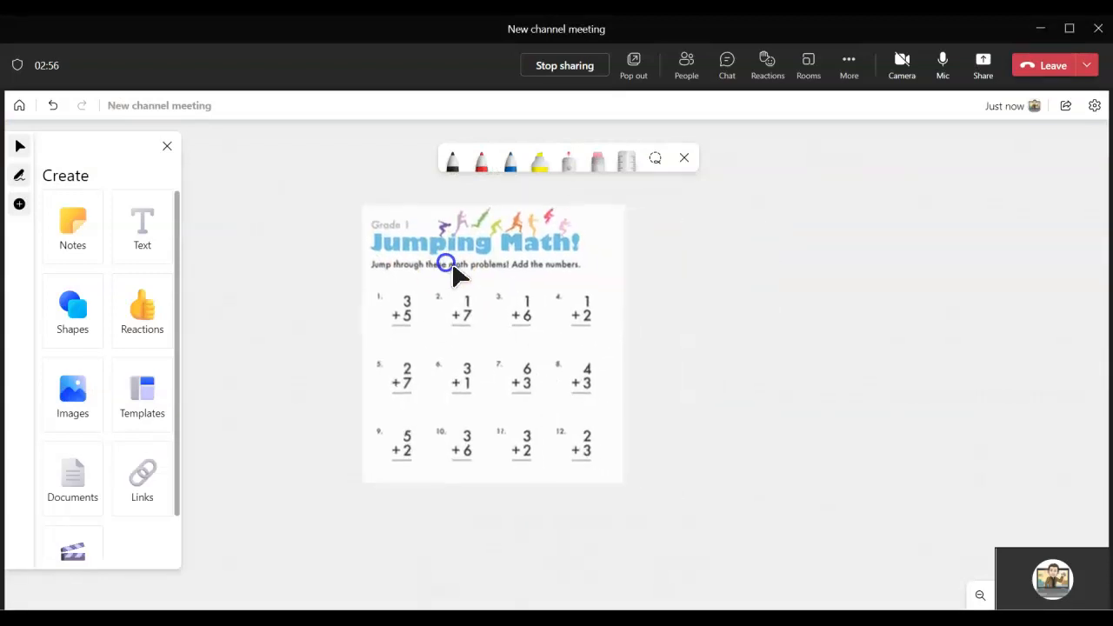
{"action": "left_click_drag", "start_coordinate": [621, 480], "coordinate": [745, 566]}
{"action": "left_click_drag", "start_coordinate": [628, 478], "coordinate": [666, 460]}
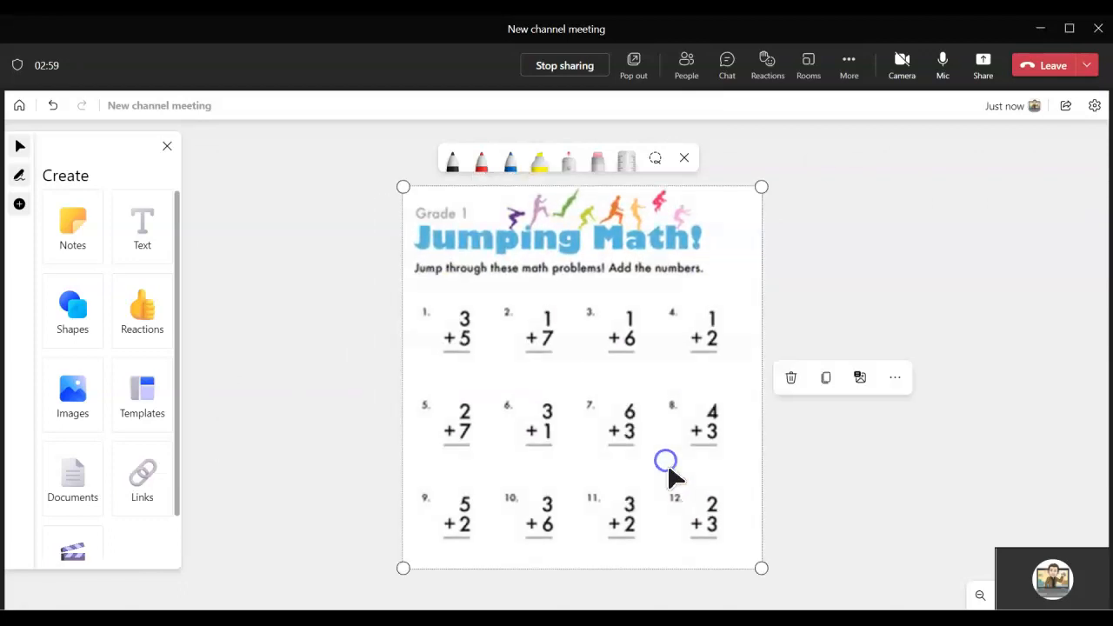
Step: Write 8 under problem 1 with the black pen and sketch three squares plus five circles "= 8" beside the worksheet
{"action": "left_click", "coordinate": [451, 159]}
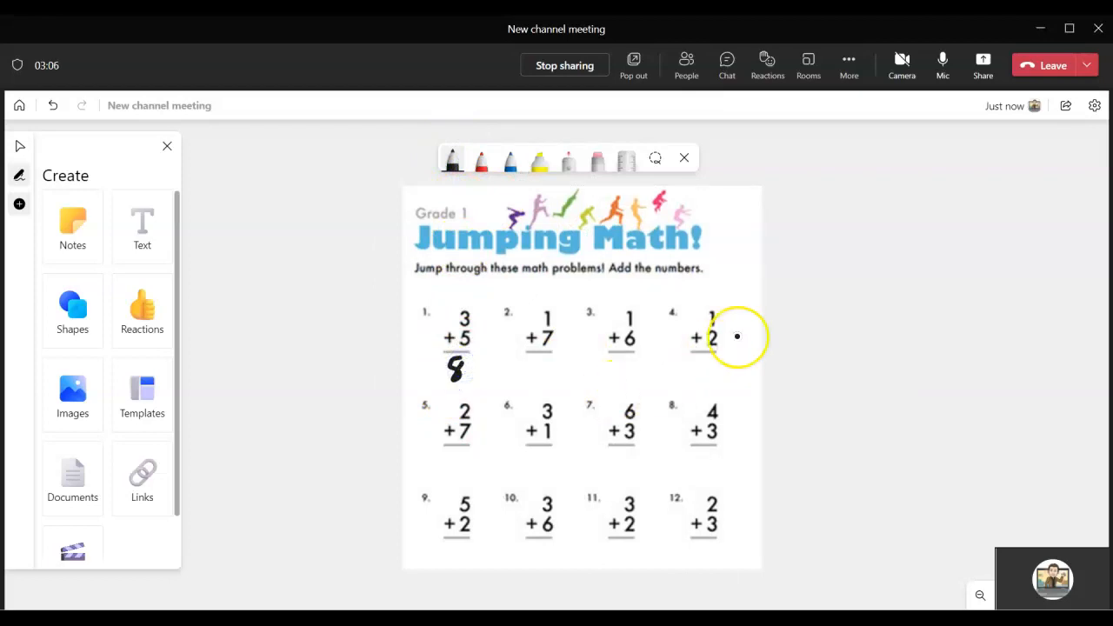
{"action": "mouse_move", "coordinate": [812, 163]}
{"action": "left_mouse_down"}
{"action": "mouse_move", "coordinate": [852, 156]}
{"action": "mouse_move", "coordinate": [812, 163]}
{"action": "left_mouse_up"}
{"action": "mouse_move", "coordinate": [805, 266]}
{"action": "left_mouse_down"}
{"action": "mouse_move", "coordinate": [865, 281]}
{"action": "mouse_move", "coordinate": [798, 272]}
{"action": "left_mouse_up"}
{"action": "left_click_drag", "start_coordinate": [864, 376], "coordinate": [795, 351]}
{"action": "mouse_move", "coordinate": [901, 231]}
{"action": "left_mouse_down"}
{"action": "mouse_move", "coordinate": [910, 293]}
{"action": "mouse_move", "coordinate": [871, 261]}
{"action": "left_mouse_up"}
{"action": "left_click_drag", "start_coordinate": [1011, 230], "coordinate": [995, 148]}
{"action": "mouse_move", "coordinate": [1000, 261]}
{"action": "left_mouse_down"}
{"action": "mouse_move", "coordinate": [984, 262]}
{"action": "mouse_move", "coordinate": [998, 263]}
{"action": "left_mouse_up"}
{"action": "left_click_drag", "start_coordinate": [997, 323], "coordinate": [980, 339]}
{"action": "left_click_drag", "start_coordinate": [992, 472], "coordinate": [1009, 504]}
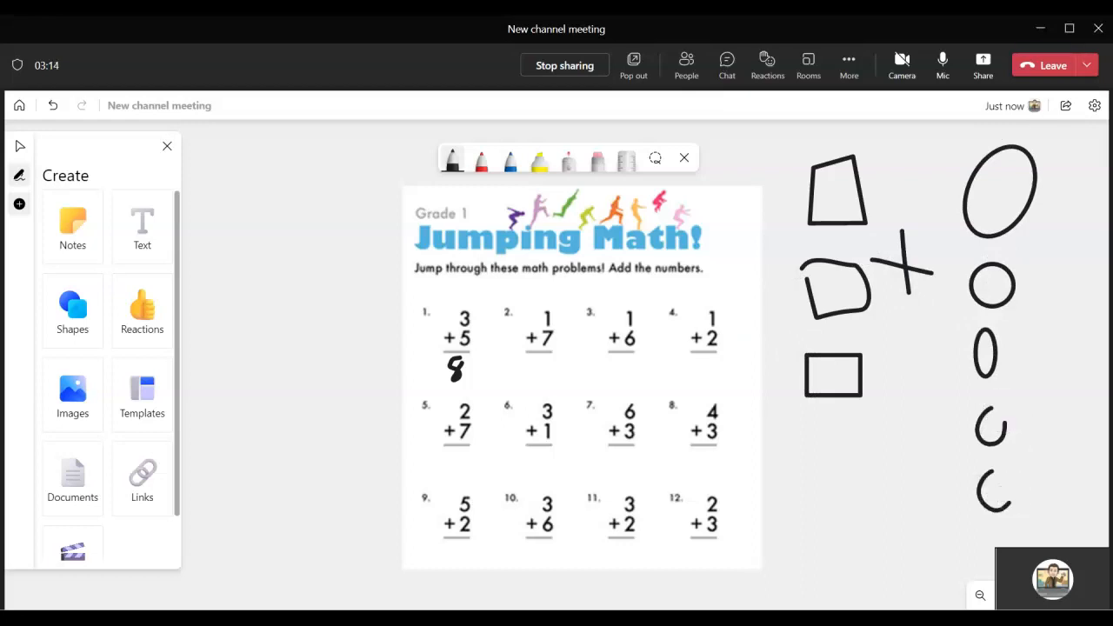
{"action": "mouse_move", "coordinate": [858, 461]}
{"action": "left_mouse_down"}
{"action": "mouse_move", "coordinate": [883, 475]}
{"action": "mouse_move", "coordinate": [889, 498]}
{"action": "left_mouse_up"}
{"action": "mouse_move", "coordinate": [937, 481]}
{"action": "left_mouse_down"}
{"action": "mouse_move", "coordinate": [937, 492]}
{"action": "mouse_move", "coordinate": [970, 470]}
{"action": "left_mouse_up"}
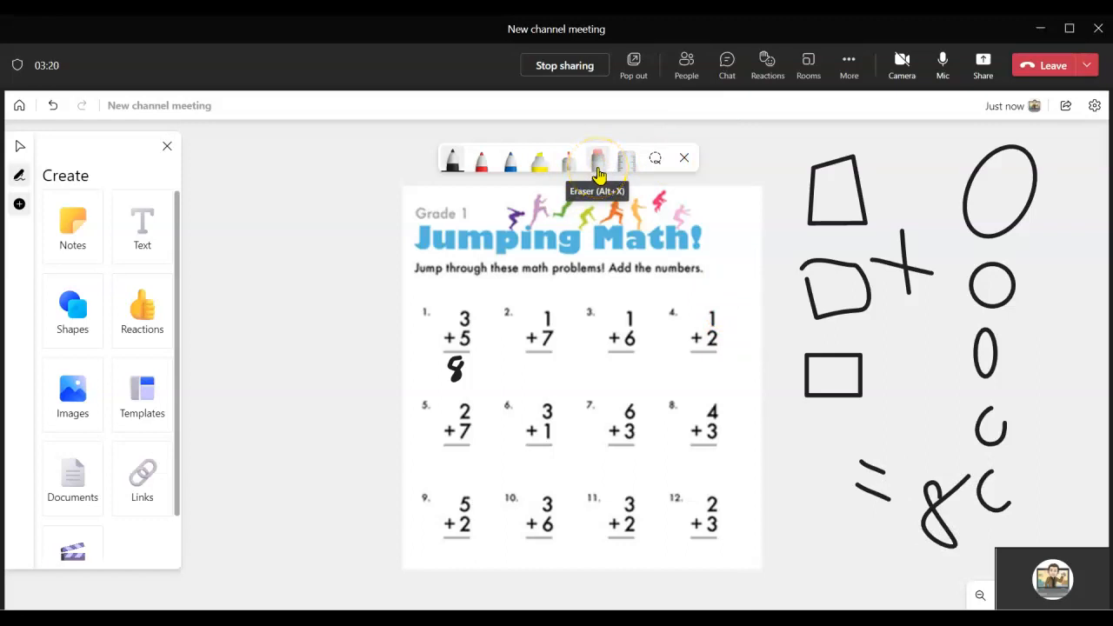
Step: Insert the "5 Ws and an H" learning template on an empty area of the board and enlarge it
{"action": "left_click", "coordinate": [19, 146]}
{"action": "scroll", "coordinate": [376, 307], "scroll_direction": "down", "scroll_amount": 1}
{"action": "scroll", "coordinate": [376, 306], "scroll_direction": "down", "scroll_amount": 10}
{"action": "mouse_move", "coordinate": [564, 320]}
{"action": "left_mouse_down"}
{"action": "mouse_move", "coordinate": [663, 315]}
{"action": "mouse_move", "coordinate": [658, 336]}
{"action": "mouse_move", "coordinate": [790, 203]}
{"action": "mouse_move", "coordinate": [670, 445]}
{"action": "mouse_move", "coordinate": [798, 251]}
{"action": "mouse_move", "coordinate": [665, 309]}
{"action": "mouse_move", "coordinate": [161, 348]}
{"action": "mouse_move", "coordinate": [221, 330]}
{"action": "left_mouse_up"}
{"action": "scroll", "coordinate": [490, 311], "scroll_direction": "up", "scroll_amount": 6}
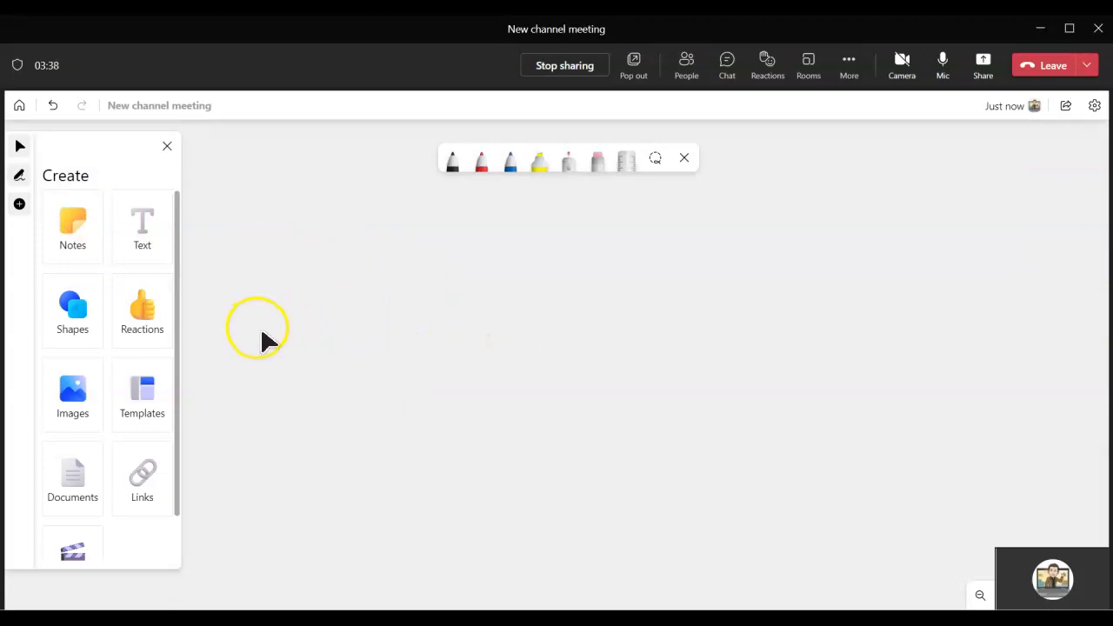
{"action": "left_click", "coordinate": [148, 404]}
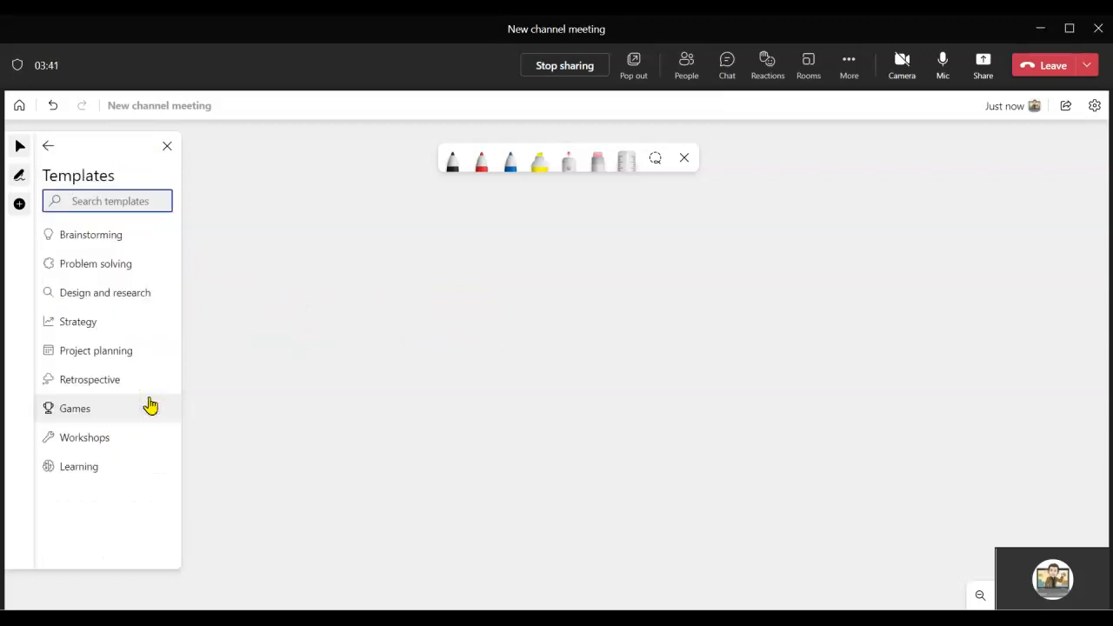
{"action": "left_click", "coordinate": [86, 466]}
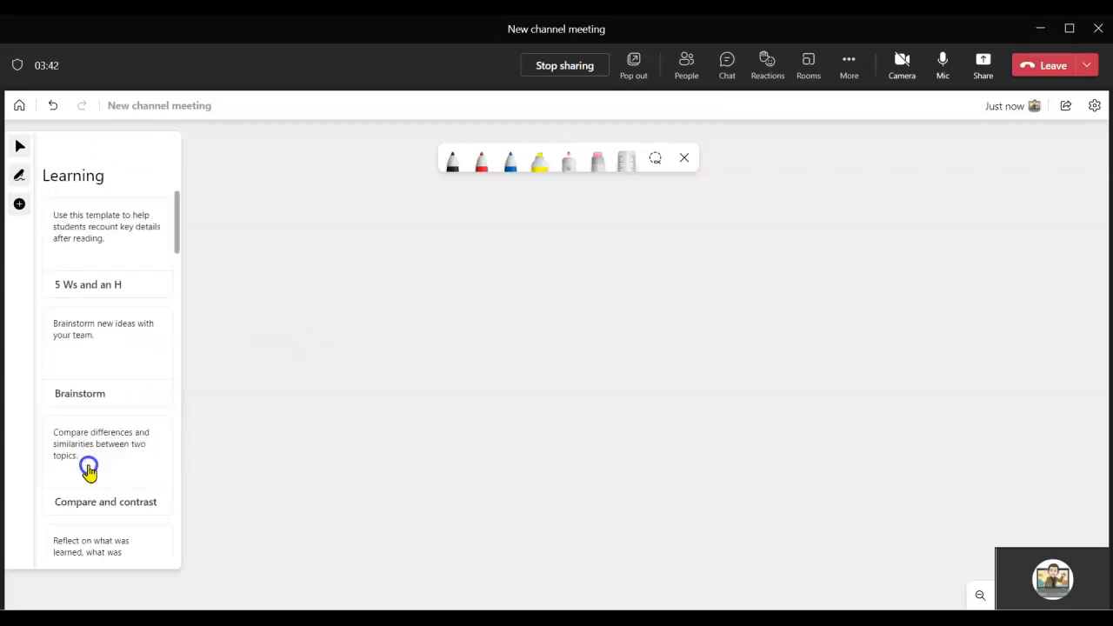
{"action": "left_click", "coordinate": [116, 229]}
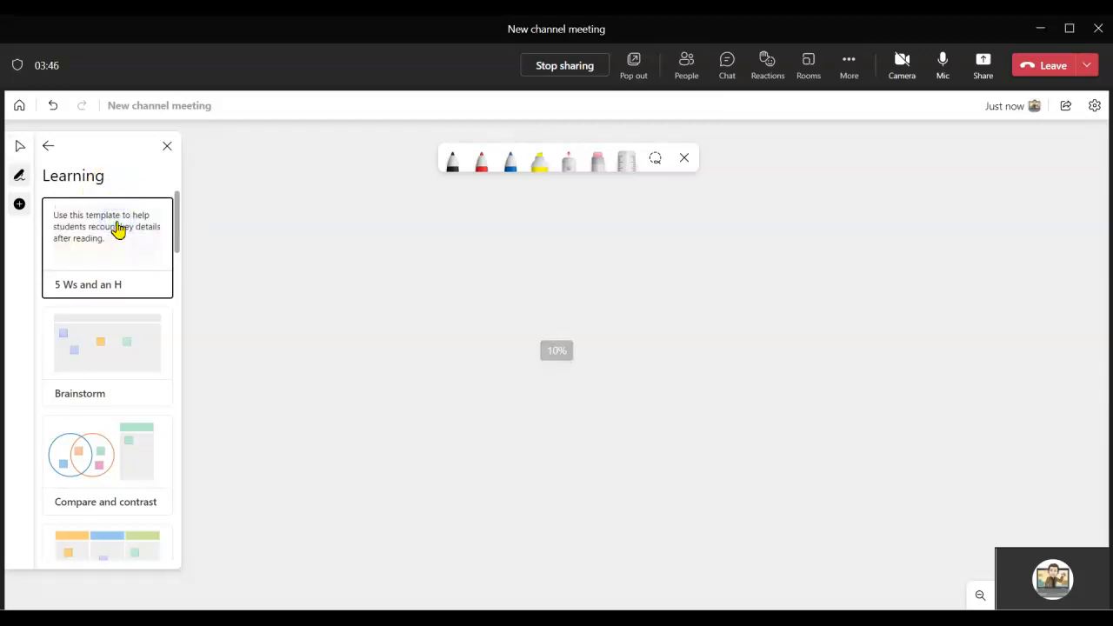
{"action": "left_click_drag", "start_coordinate": [119, 229], "coordinate": [572, 364]}
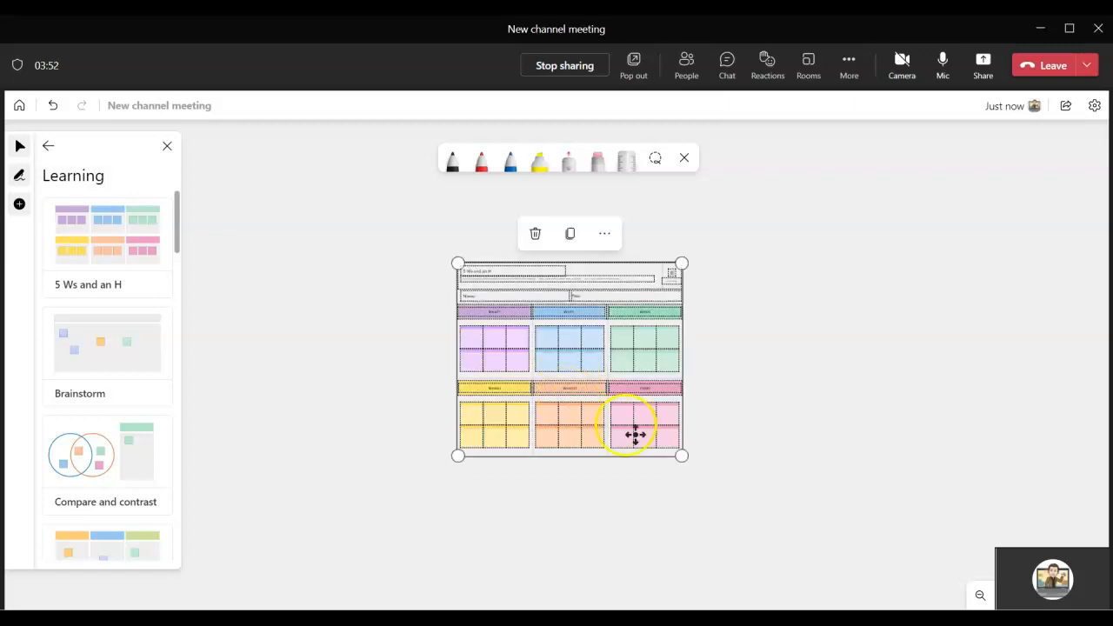
{"action": "left_click_drag", "start_coordinate": [719, 472], "coordinate": [894, 544]}
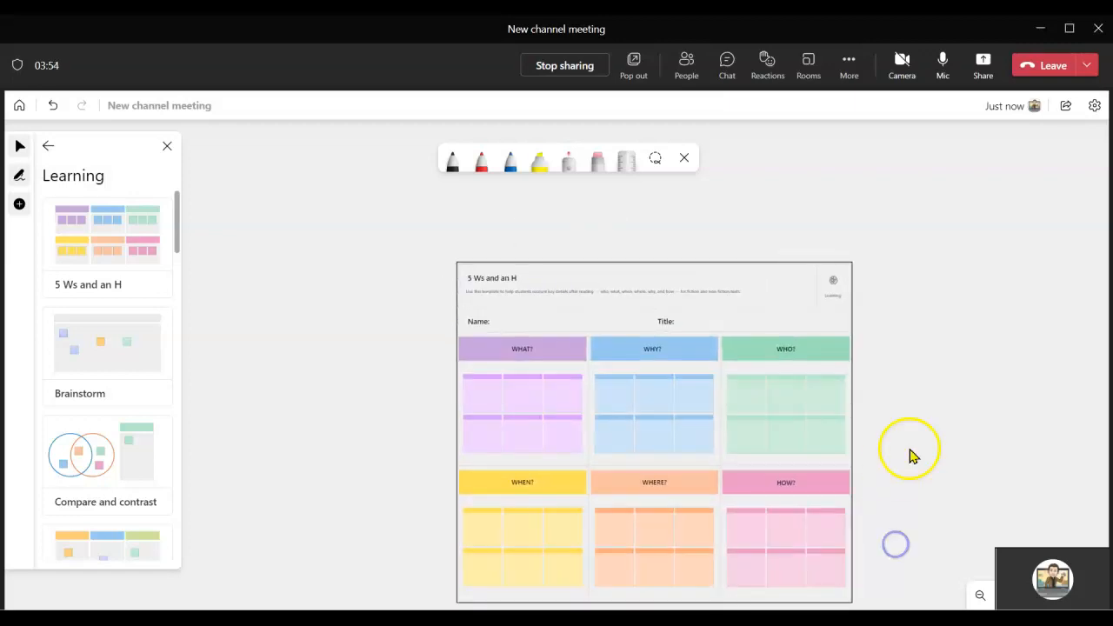
Step: Examine the inserted template's six question sections and its Name and Title fields
{"action": "scroll", "coordinate": [945, 348], "scroll_direction": "down", "scroll_amount": 2}
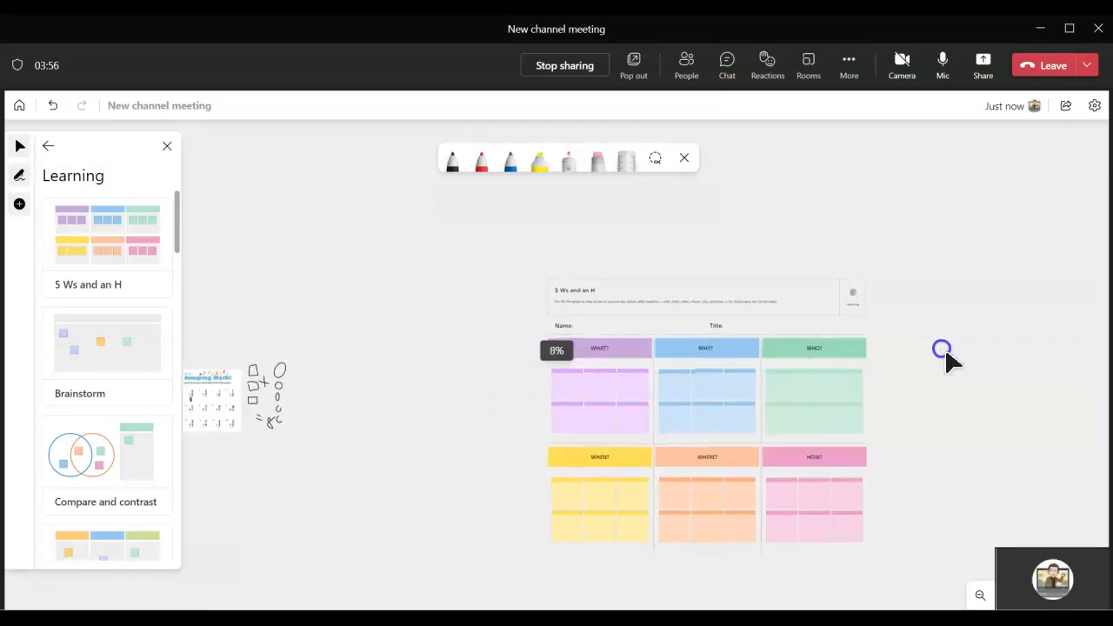
{"action": "left_click_drag", "start_coordinate": [946, 348], "coordinate": [922, 261]}
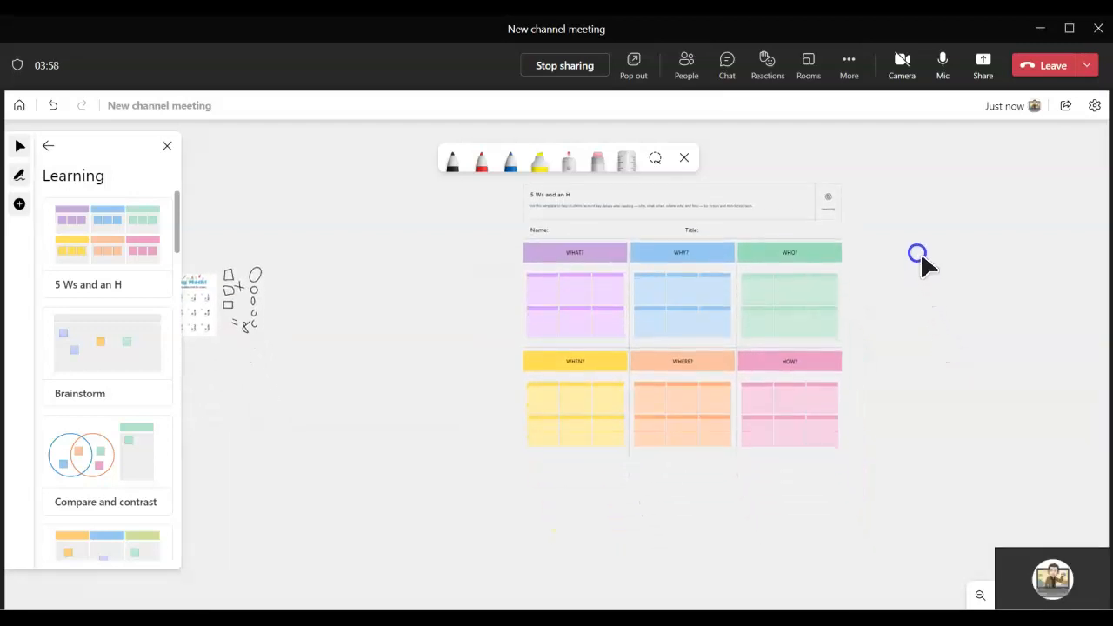
{"action": "left_click", "coordinate": [940, 361]}
{"action": "left_click", "coordinate": [761, 470]}
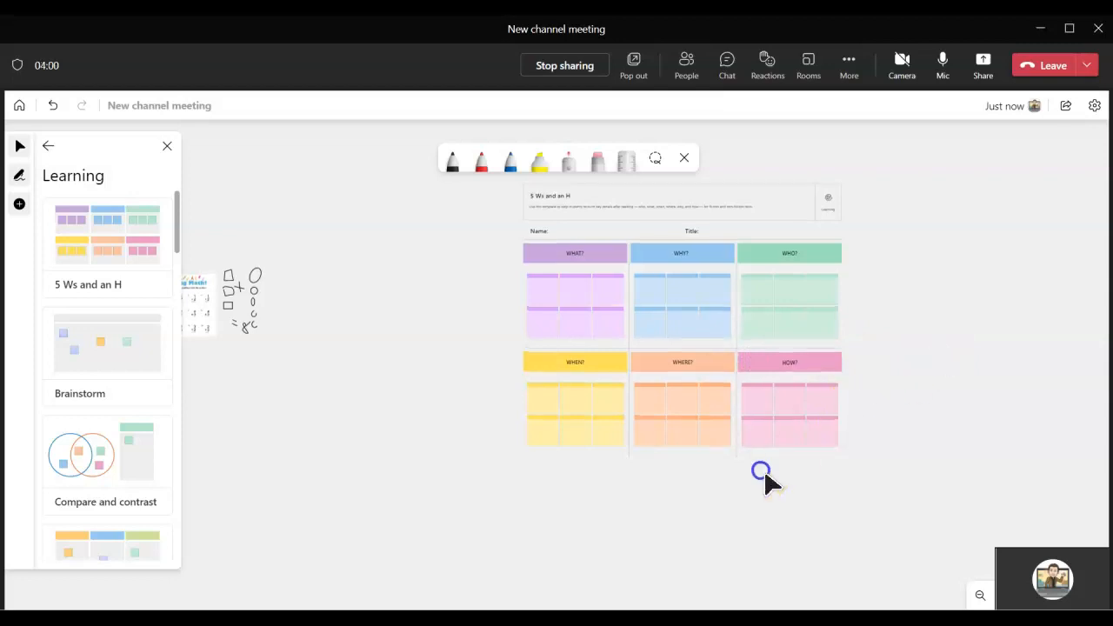
{"action": "left_click", "coordinate": [517, 353]}
{"action": "left_click", "coordinate": [552, 342]}
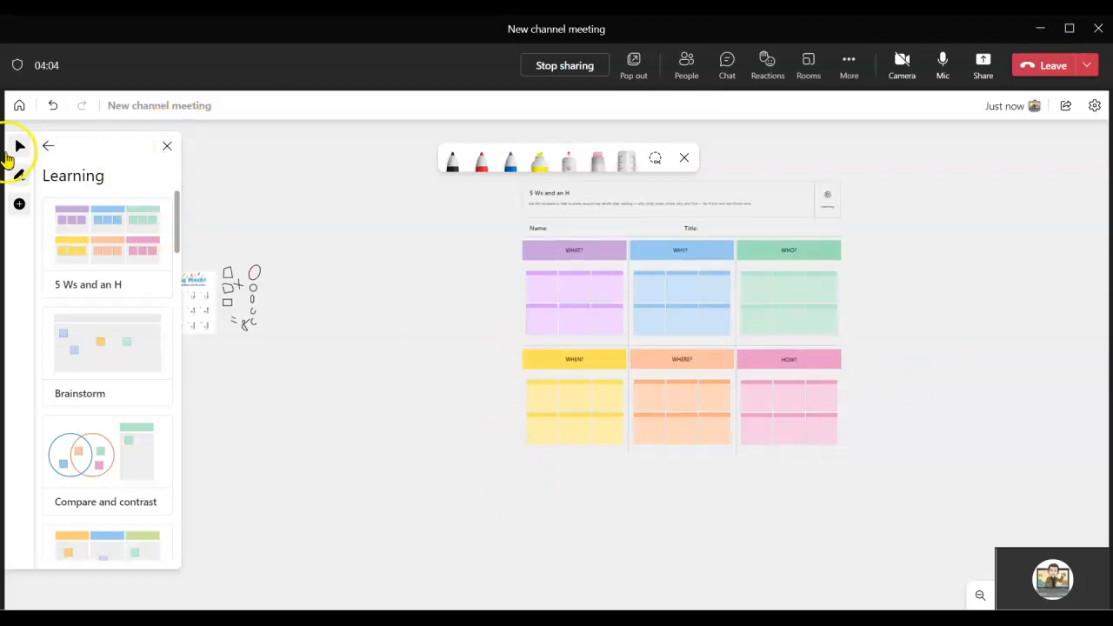
{"action": "left_click", "coordinate": [17, 147]}
{"action": "left_click", "coordinate": [548, 357]}
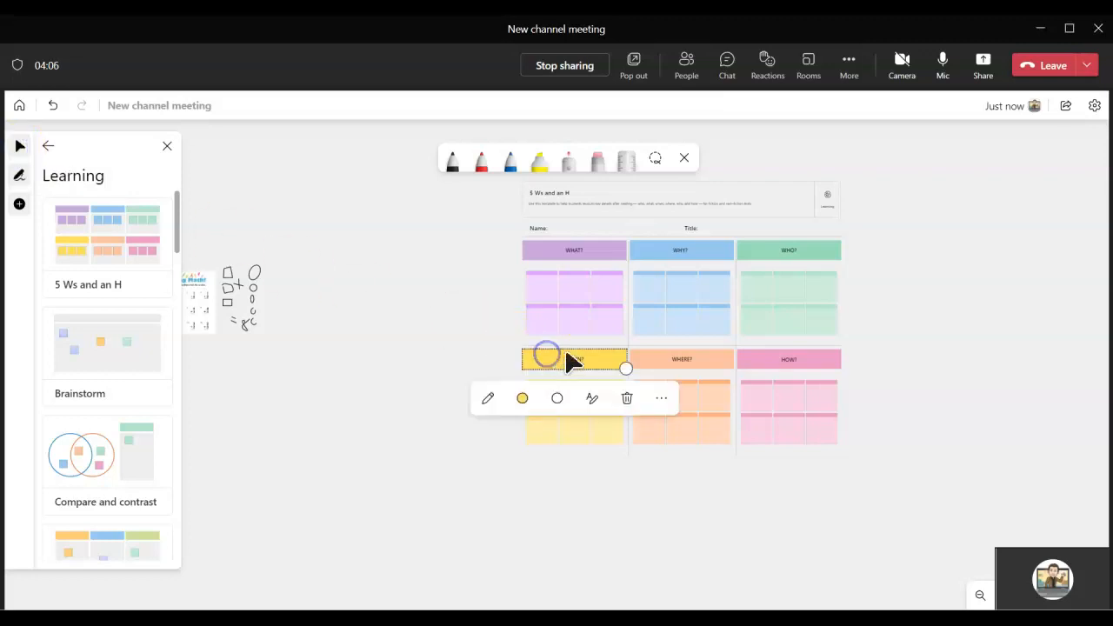
{"action": "left_click", "coordinate": [865, 287]}
{"action": "left_click", "coordinate": [746, 190]}
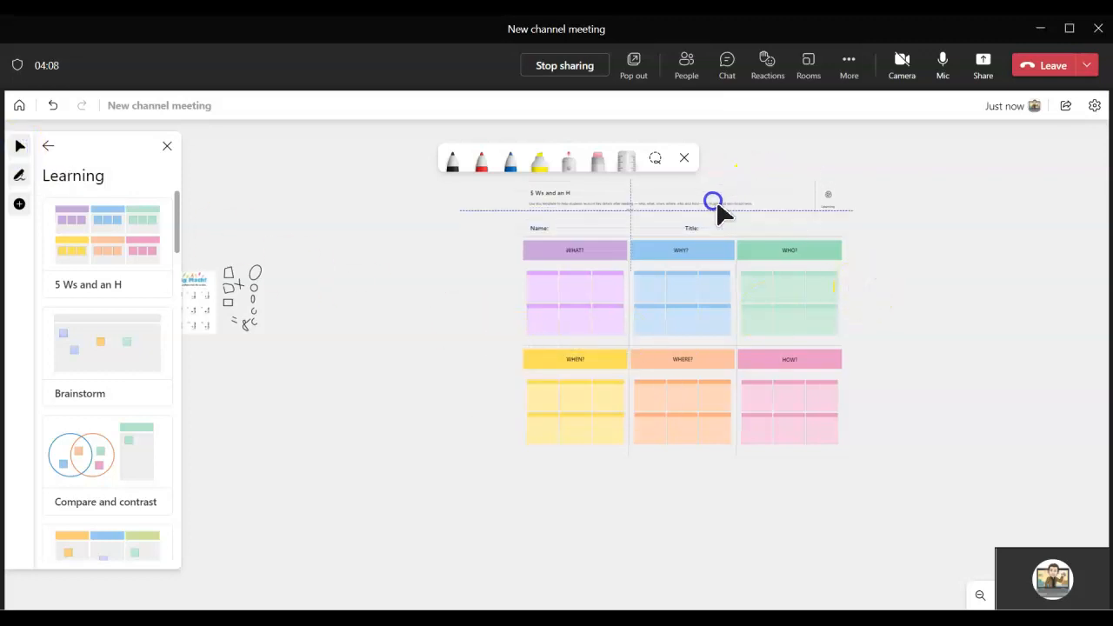
{"action": "scroll", "coordinate": [969, 282], "scroll_direction": "up", "scroll_amount": 3}
{"action": "left_click_drag", "start_coordinate": [878, 313], "coordinate": [974, 384]}
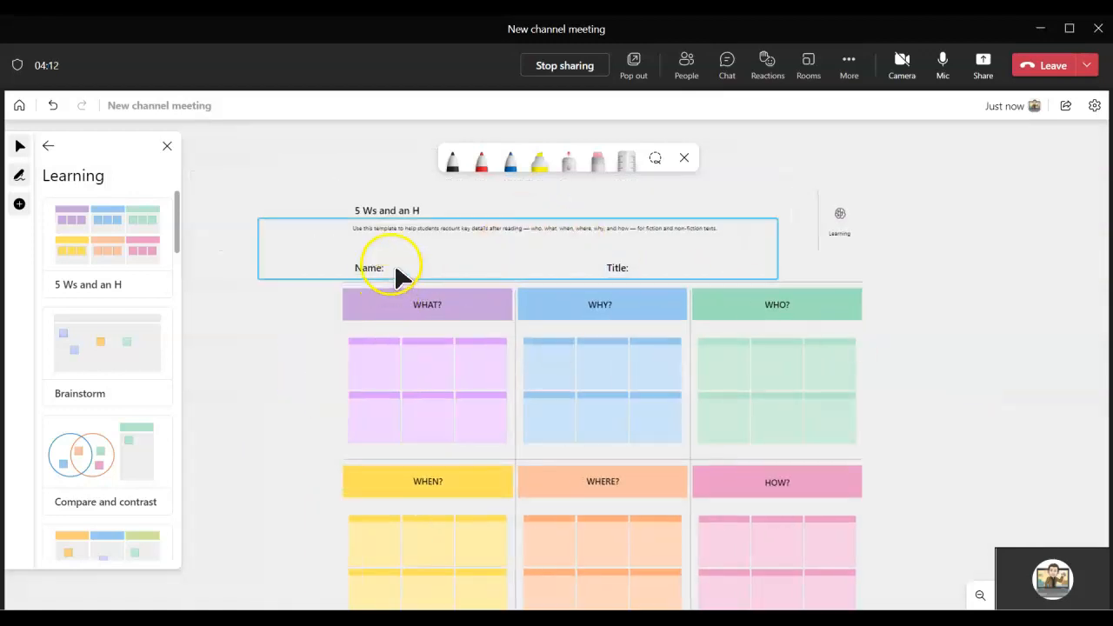
Step: Try to add a new text box next to the template's Title field
{"action": "left_click", "coordinate": [648, 272]}
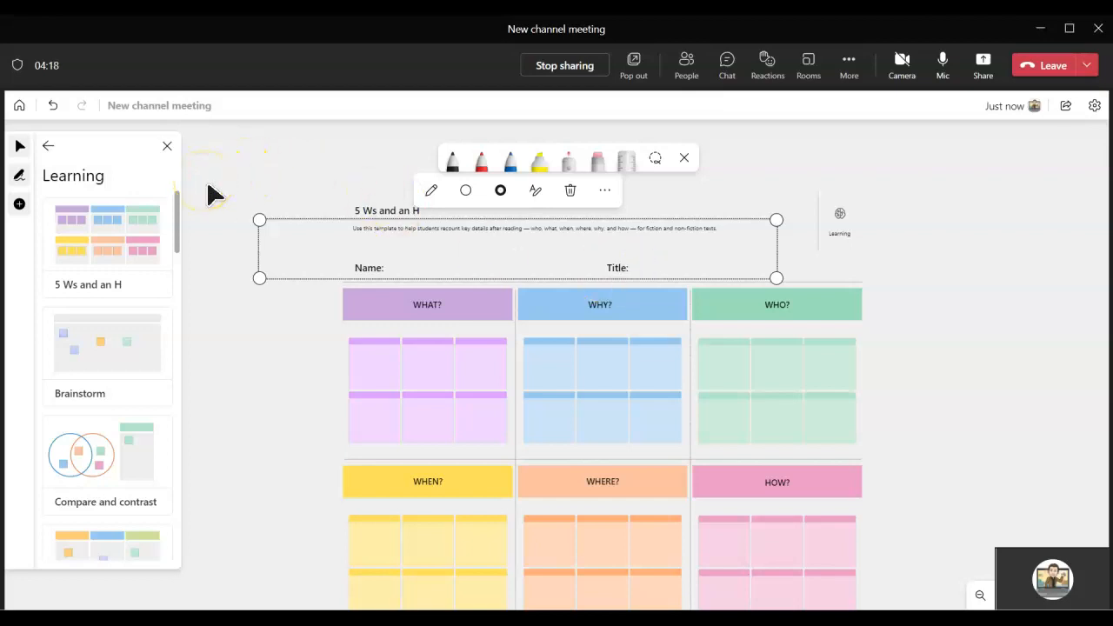
{"action": "left_click", "coordinate": [47, 144]}
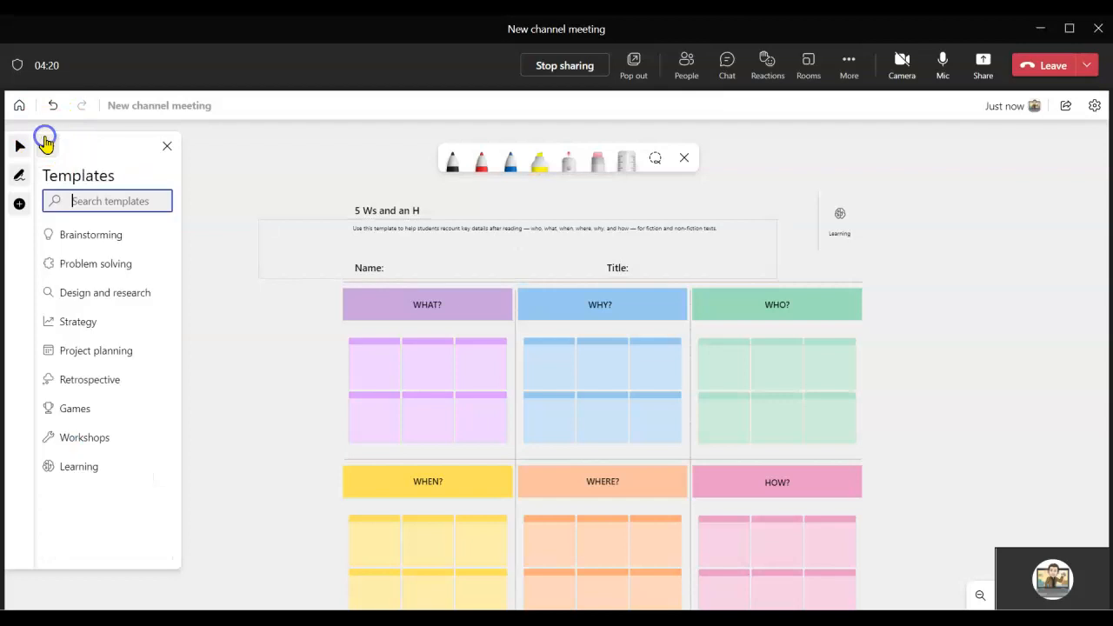
{"action": "left_click", "coordinate": [48, 148]}
{"action": "left_click", "coordinate": [134, 233]}
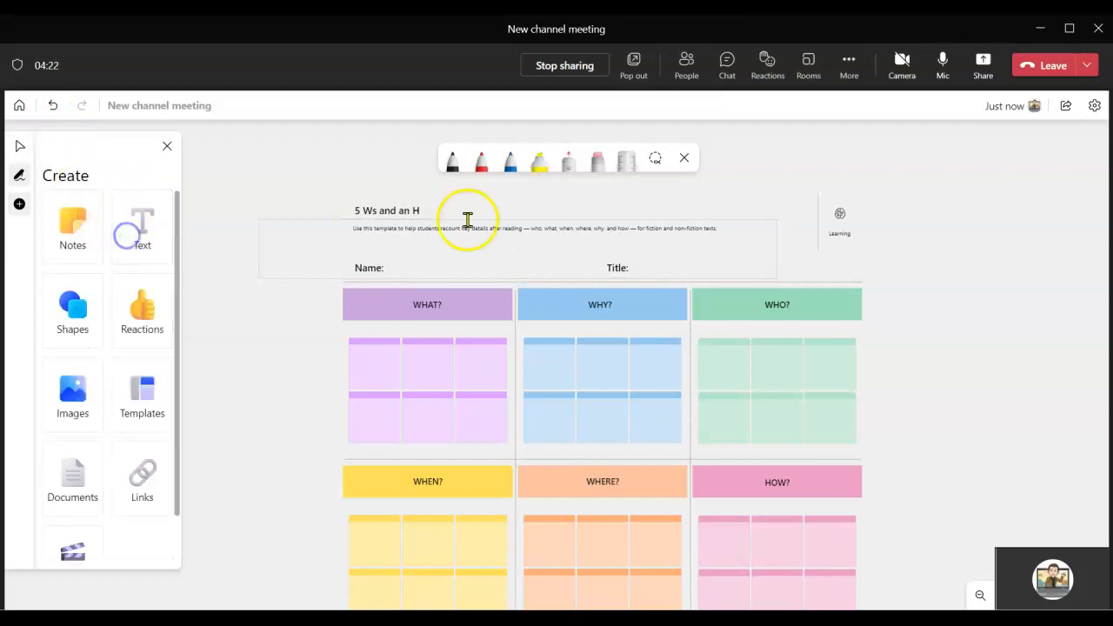
{"action": "left_click", "coordinate": [647, 252]}
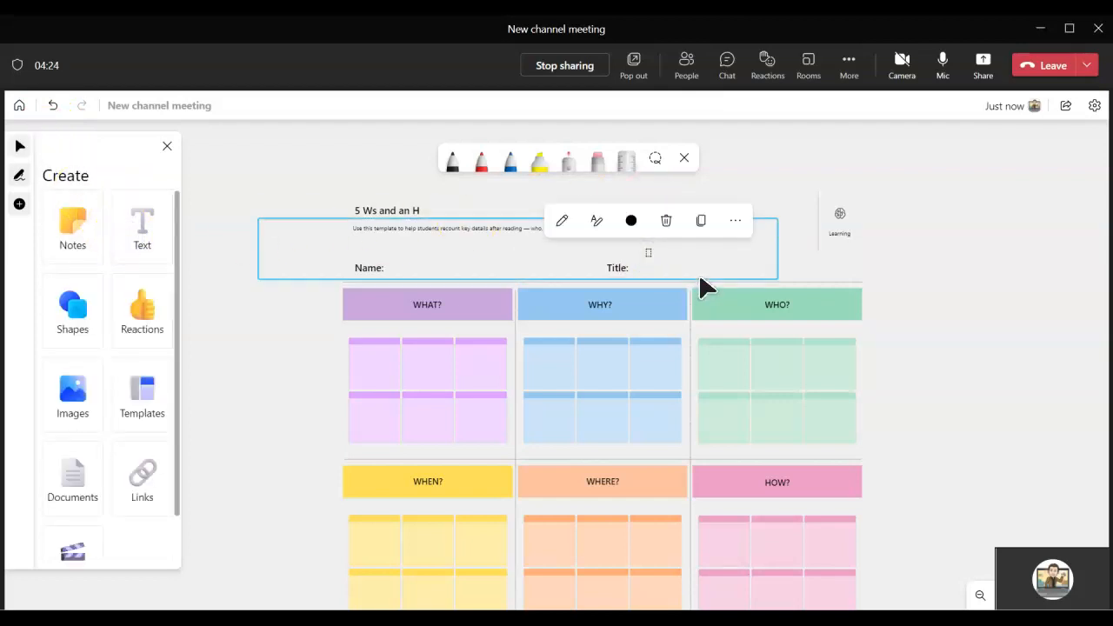
Step: Fill in the template's Title field with "Rocky"
{"action": "scroll", "coordinate": [939, 361], "scroll_direction": "up", "scroll_amount": 5}
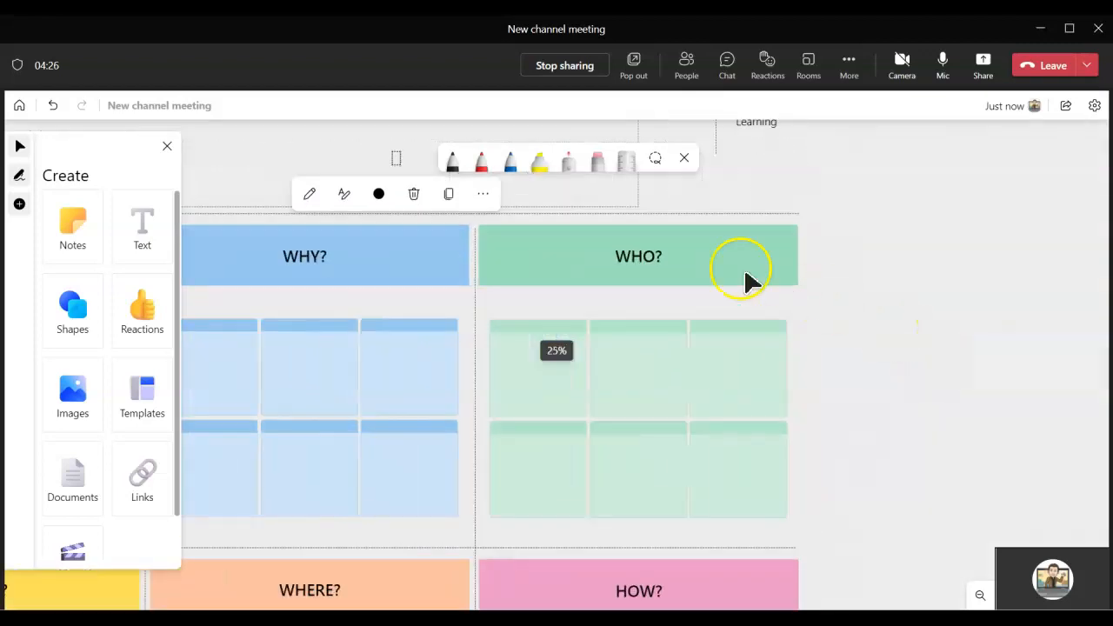
{"action": "left_click", "coordinate": [536, 183]}
{"action": "left_click", "coordinate": [342, 169]}
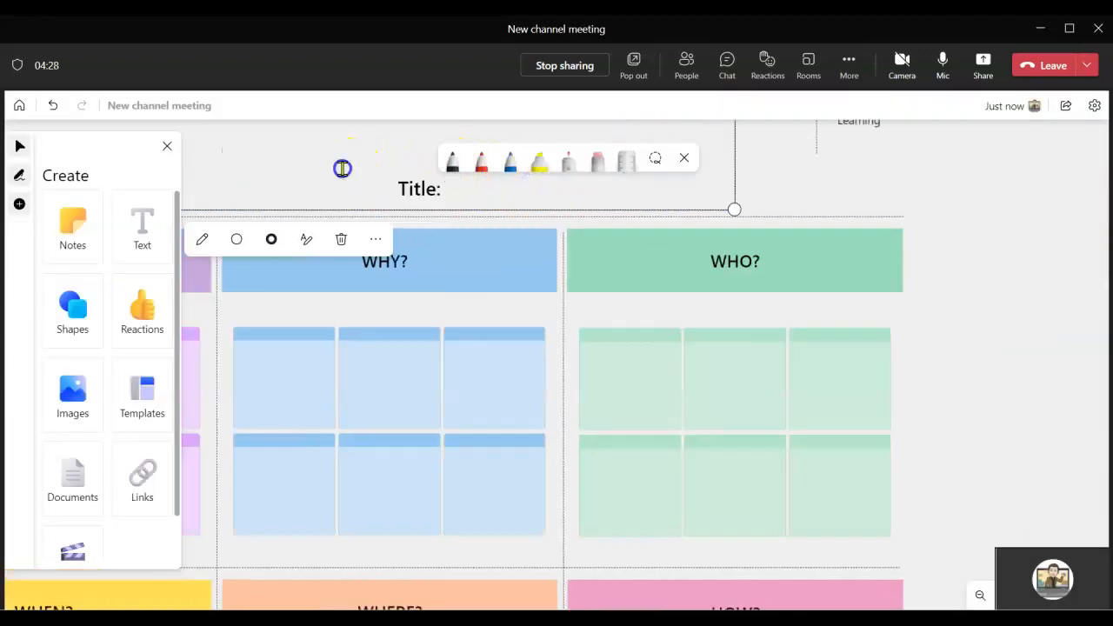
{"action": "left_click", "coordinate": [931, 237]}
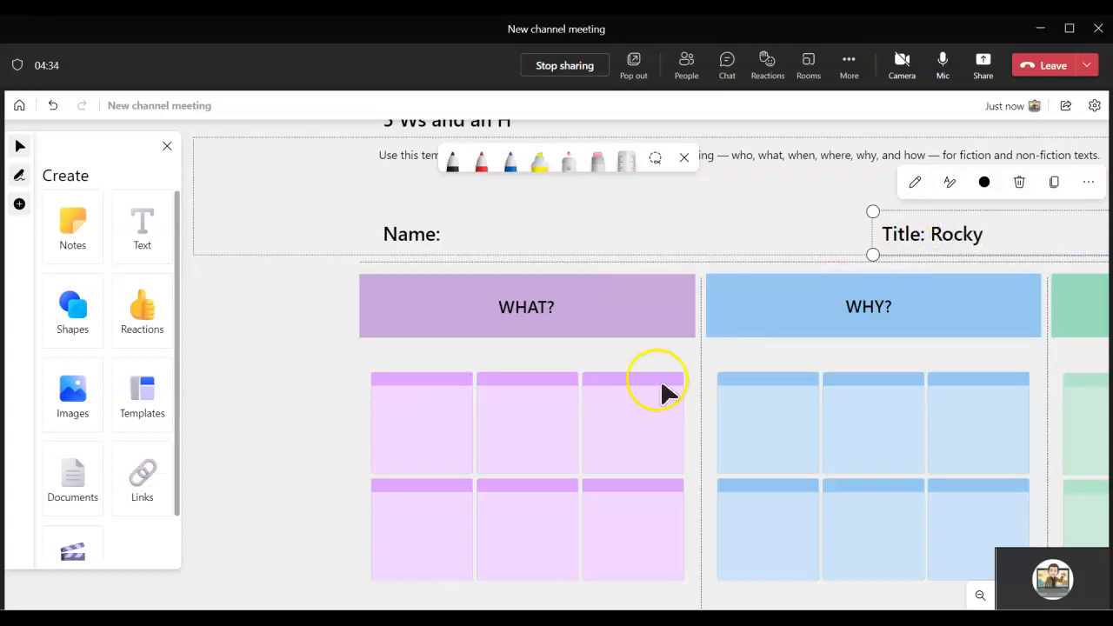
Step: Fill the first WHAT?, WHY? and WHO? notes with "Movie", "Great underdog movie" and "Fictional boxer"
{"action": "left_click", "coordinate": [417, 393]}
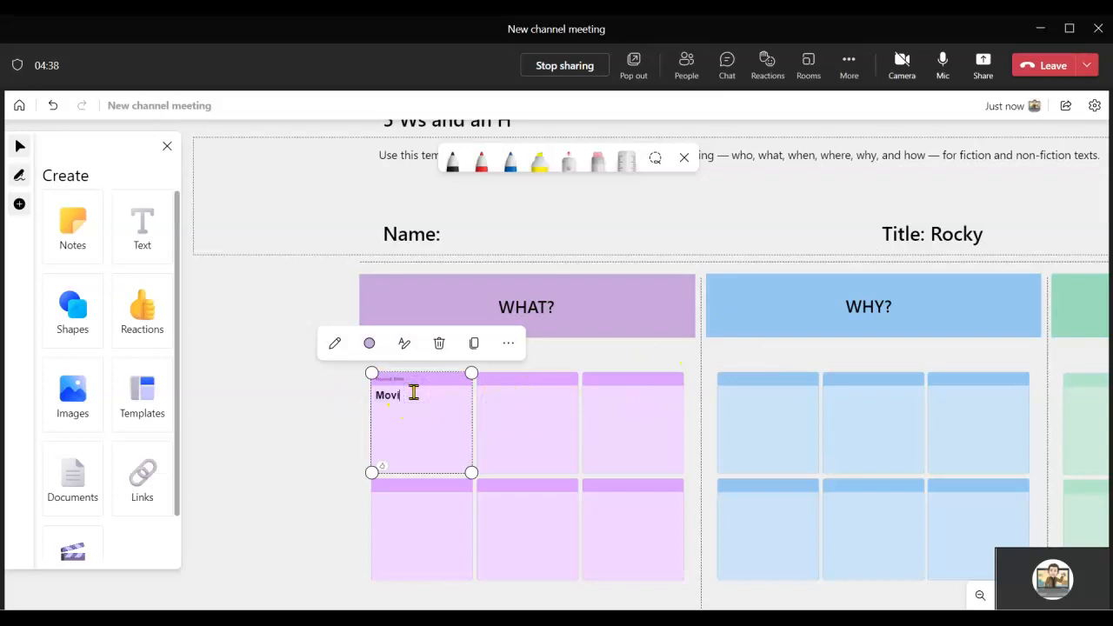
{"action": "left_click", "coordinate": [770, 396]}
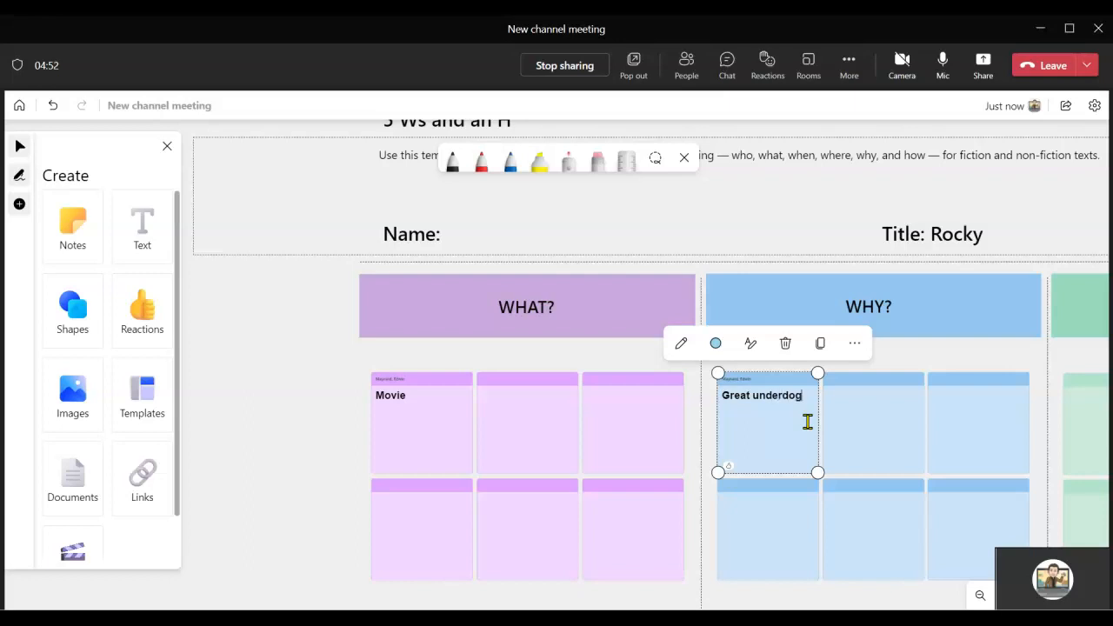
{"action": "scroll", "coordinate": [808, 423], "scroll_direction": "down", "scroll_amount": 3}
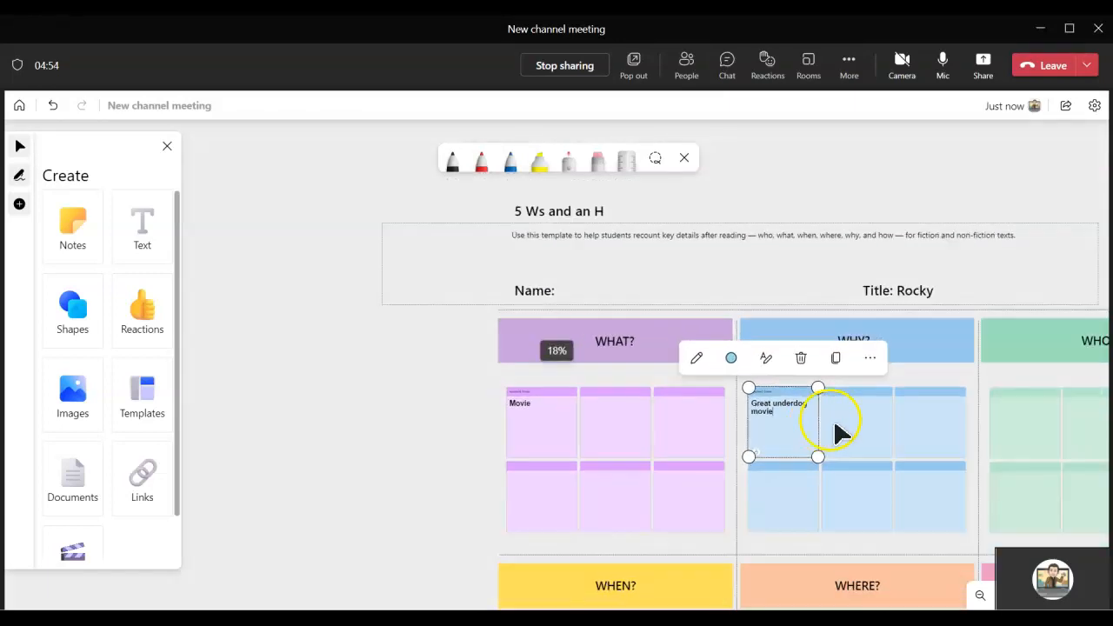
{"action": "left_click", "coordinate": [917, 191]}
{"action": "left_click_drag", "start_coordinate": [917, 191], "coordinate": [783, 216]}
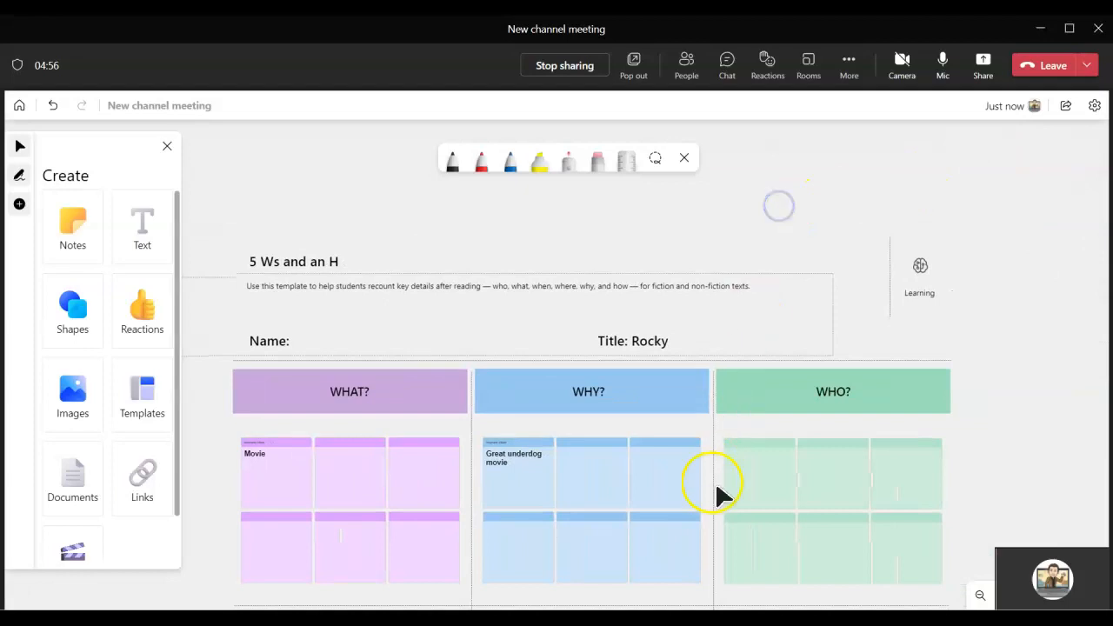
{"action": "left_click", "coordinate": [748, 480]}
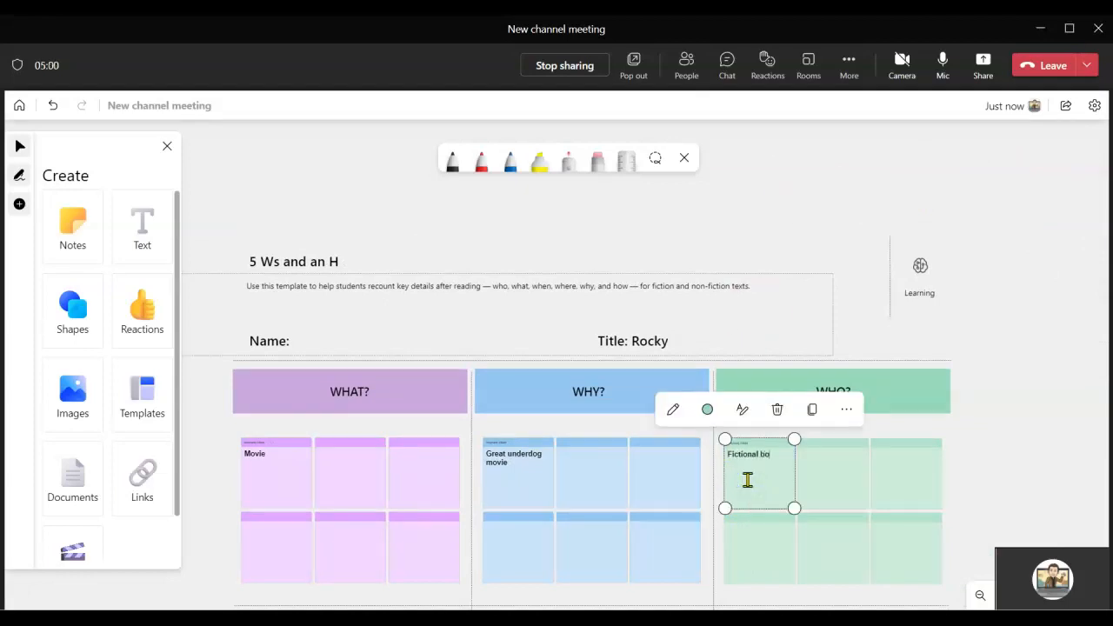
Step: Fill the first WHEN?, WHERE? and HOW? notes with "late 70s", "Philly" and "Lots of training and eating raw eggs"
{"action": "scroll", "coordinate": [429, 266], "scroll_direction": "up", "scroll_amount": 3}
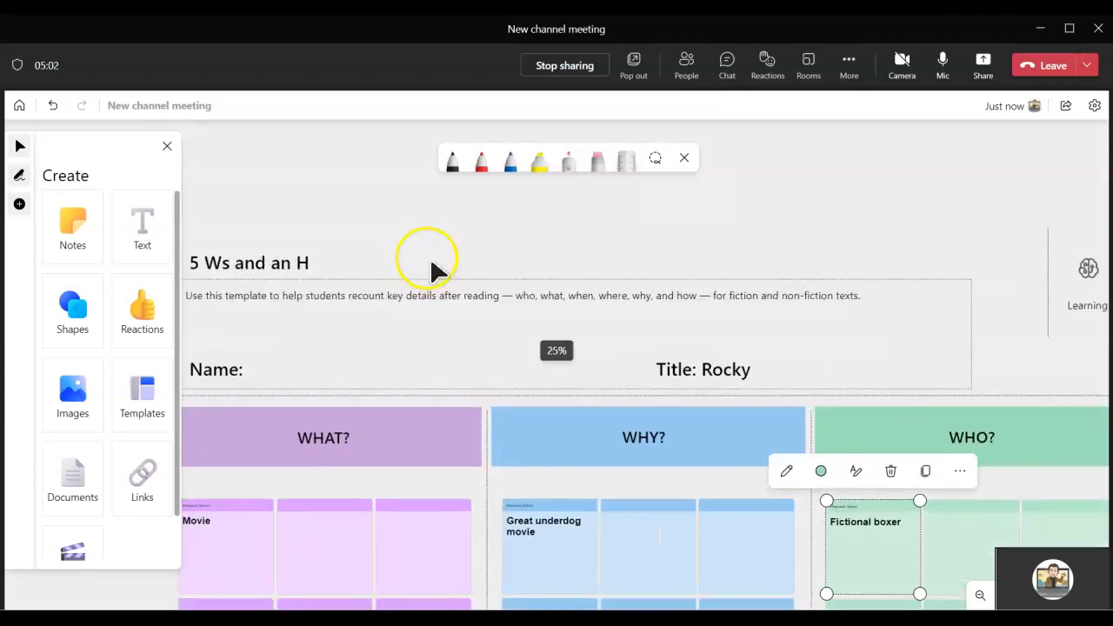
{"action": "left_click", "coordinate": [599, 117]}
{"action": "left_click_drag", "start_coordinate": [600, 117], "coordinate": [701, 43]}
{"action": "left_click_drag", "start_coordinate": [335, 535], "coordinate": [318, 353]}
{"action": "left_click", "coordinate": [479, 598]}
{"action": "left_click", "coordinate": [461, 544]}
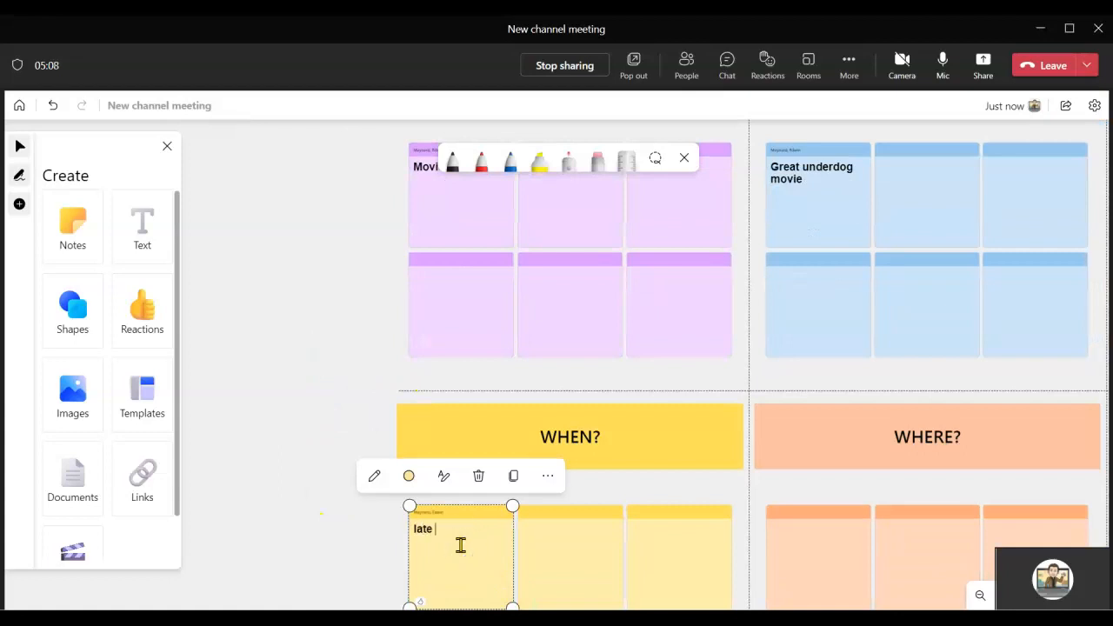
{"action": "left_click", "coordinate": [776, 560]}
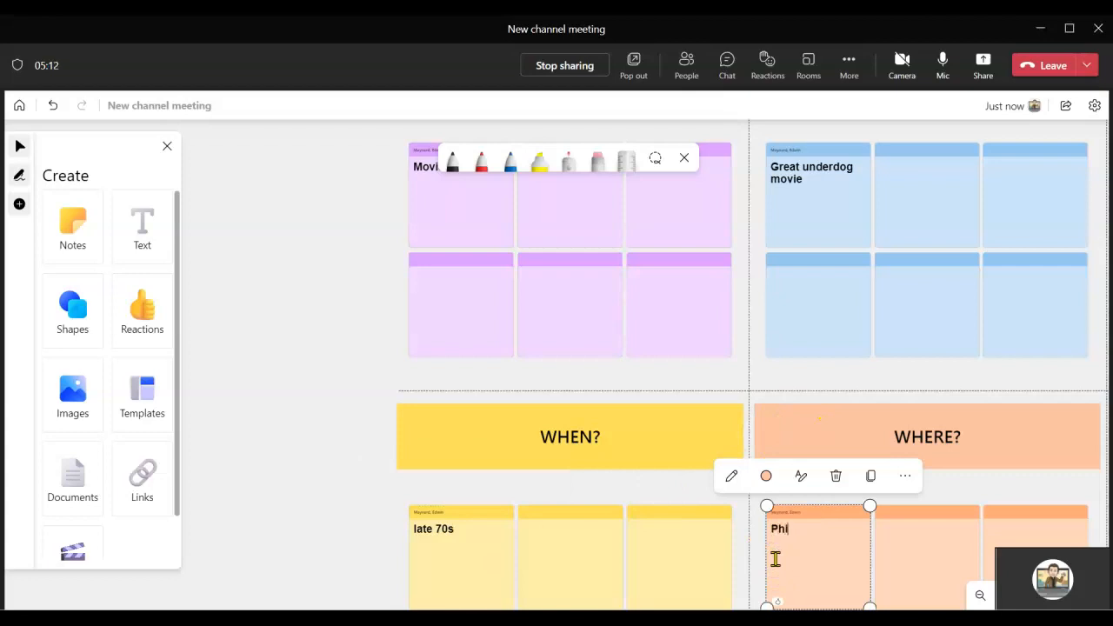
{"action": "left_click_drag", "start_coordinate": [407, 317], "coordinate": [126, 333]}
{"action": "left_click", "coordinate": [899, 564]}
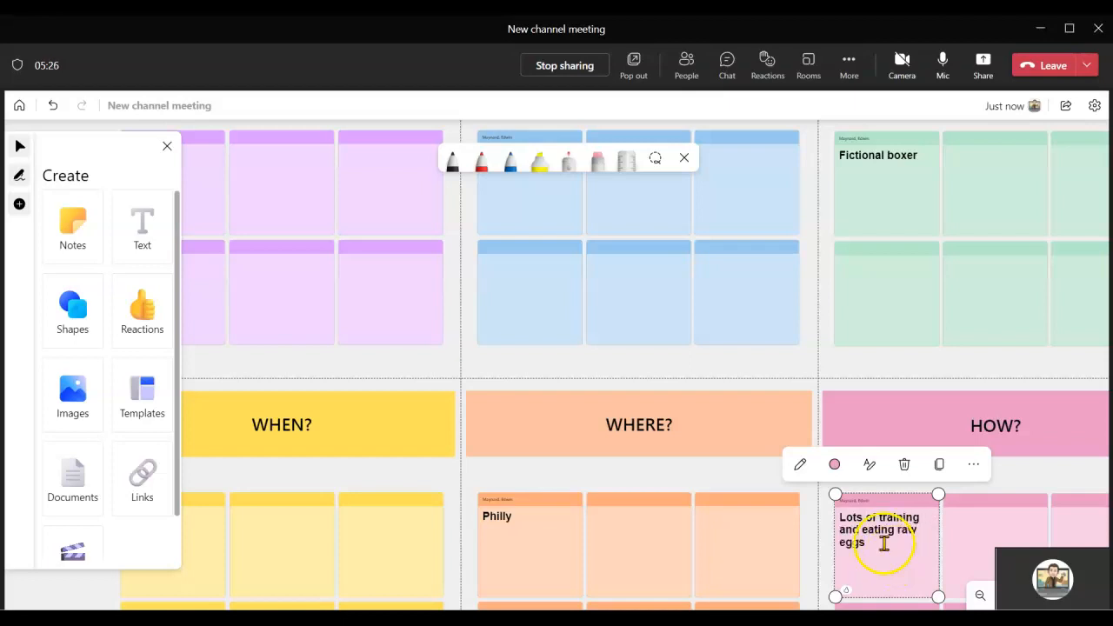
Step: Make empty canvas space beside the template and start inserting an online video
{"action": "scroll", "coordinate": [561, 415], "scroll_direction": "up", "scroll_amount": 2}
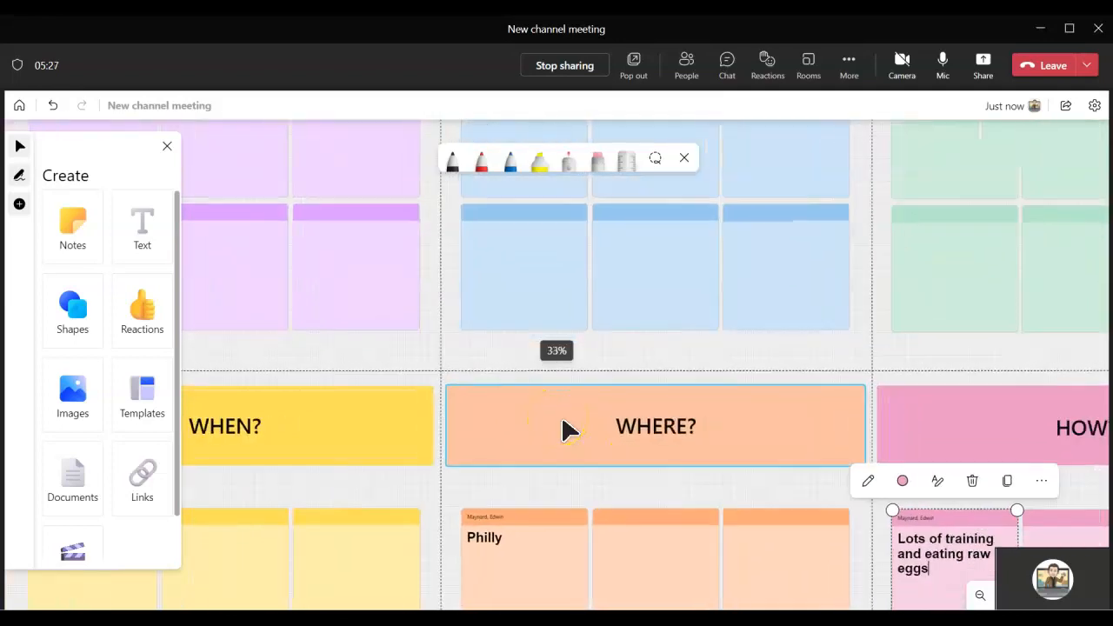
{"action": "scroll", "coordinate": [561, 416], "scroll_direction": "down", "scroll_amount": 6}
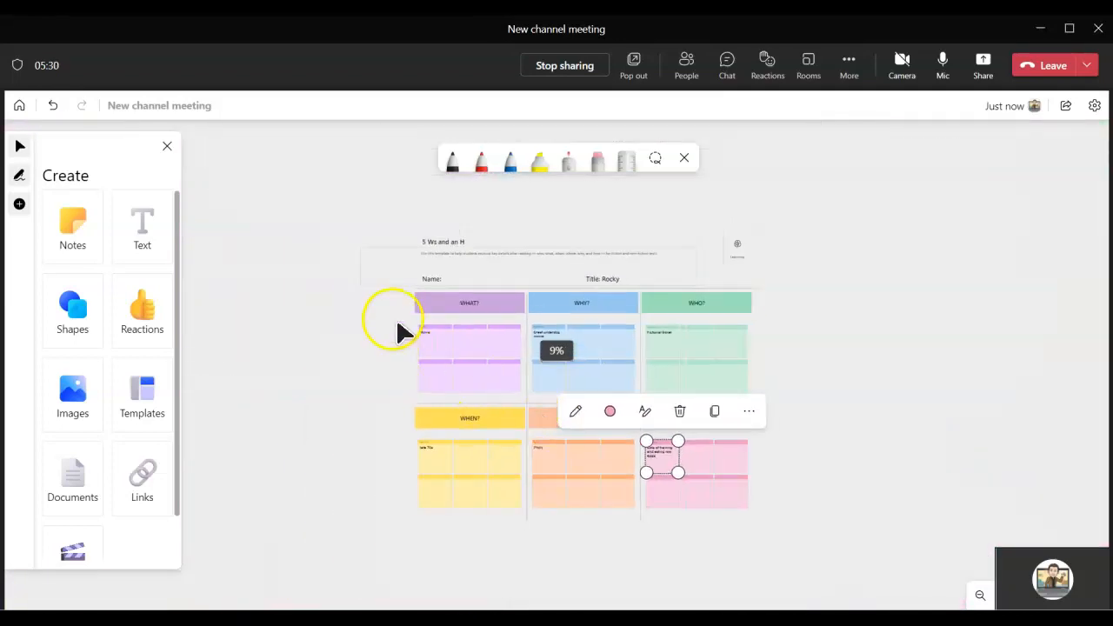
{"action": "left_click_drag", "start_coordinate": [178, 323], "coordinate": [179, 385]}
{"action": "left_click_drag", "start_coordinate": [817, 389], "coordinate": [573, 358]}
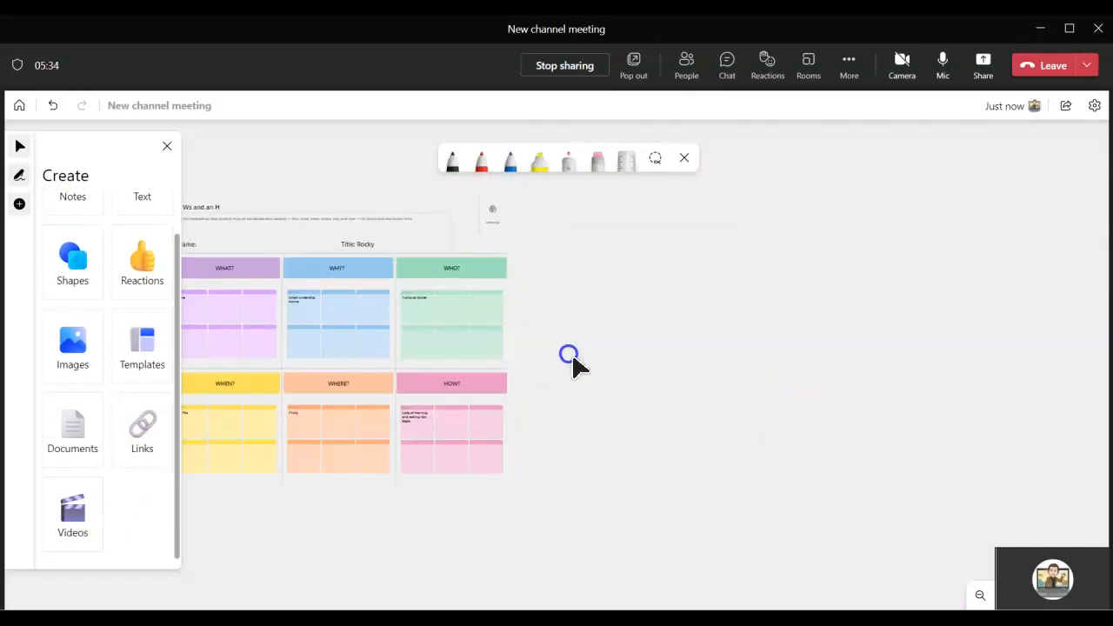
{"action": "left_click", "coordinate": [75, 521]}
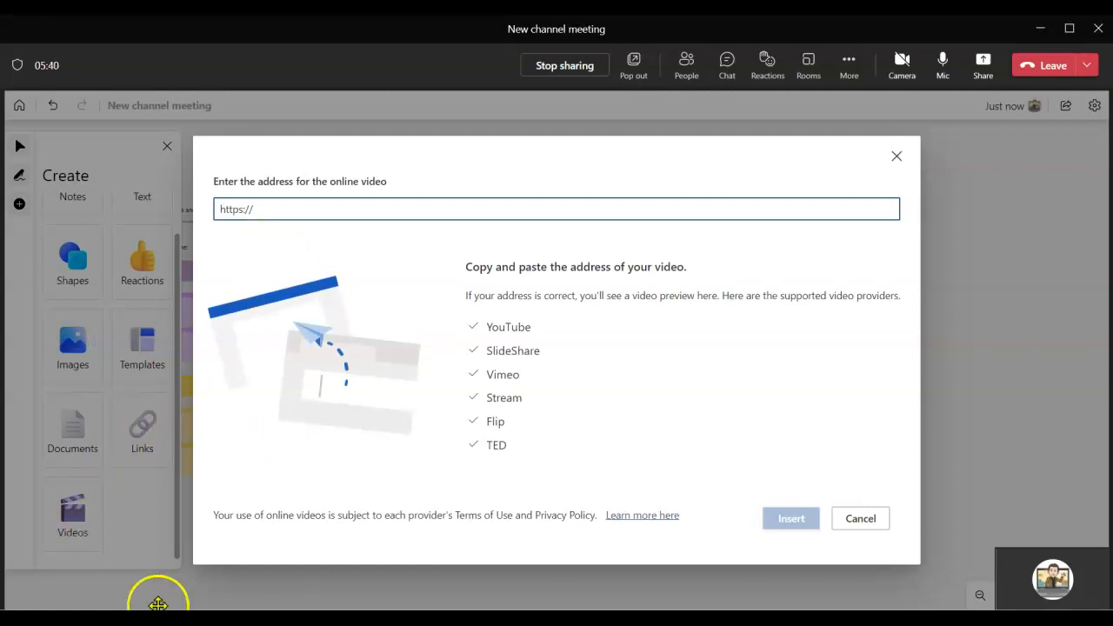
Step: Switch to YouTube in the browser and copy the video URL of "Rocky (1976) - Trailer (HD)"
{"action": "key", "text": "alt+Tab"}
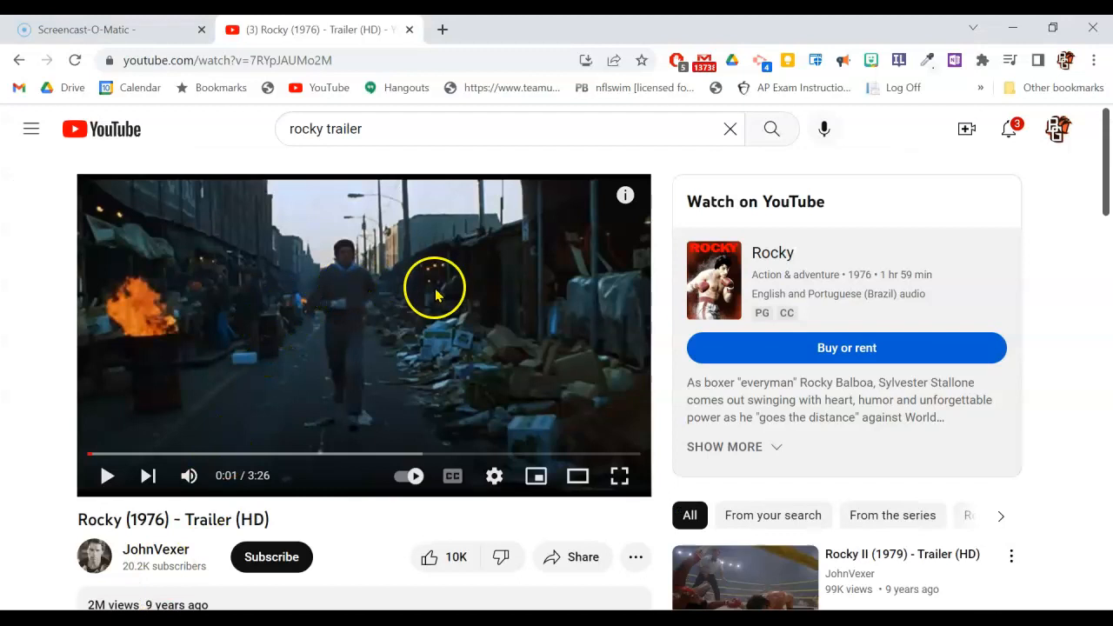
{"action": "right_click", "coordinate": [434, 289]}
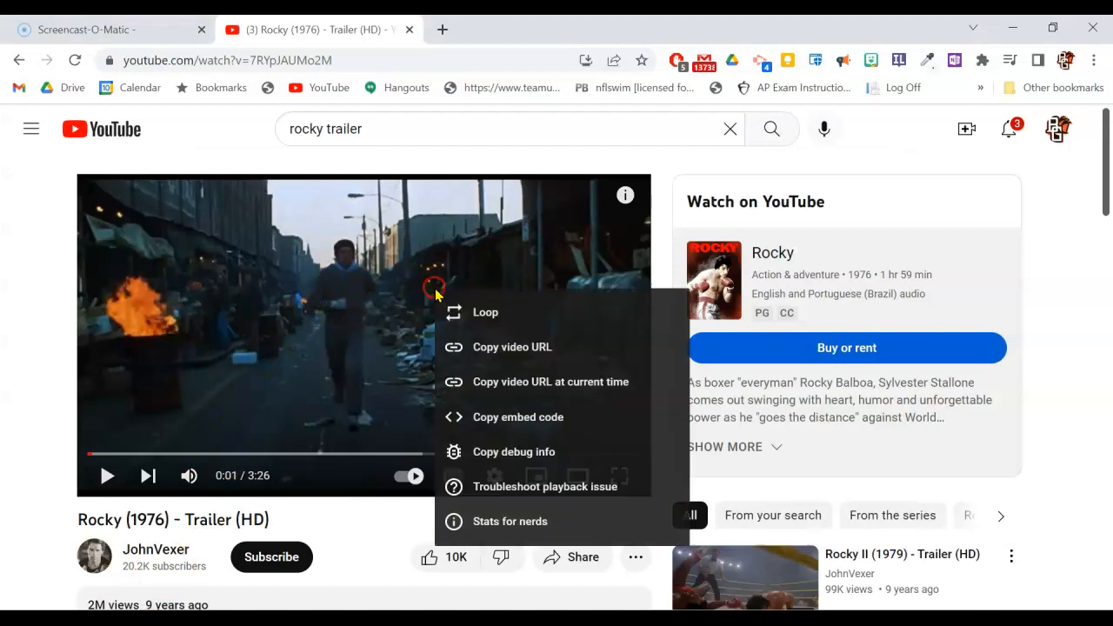
{"action": "left_click", "coordinate": [507, 359]}
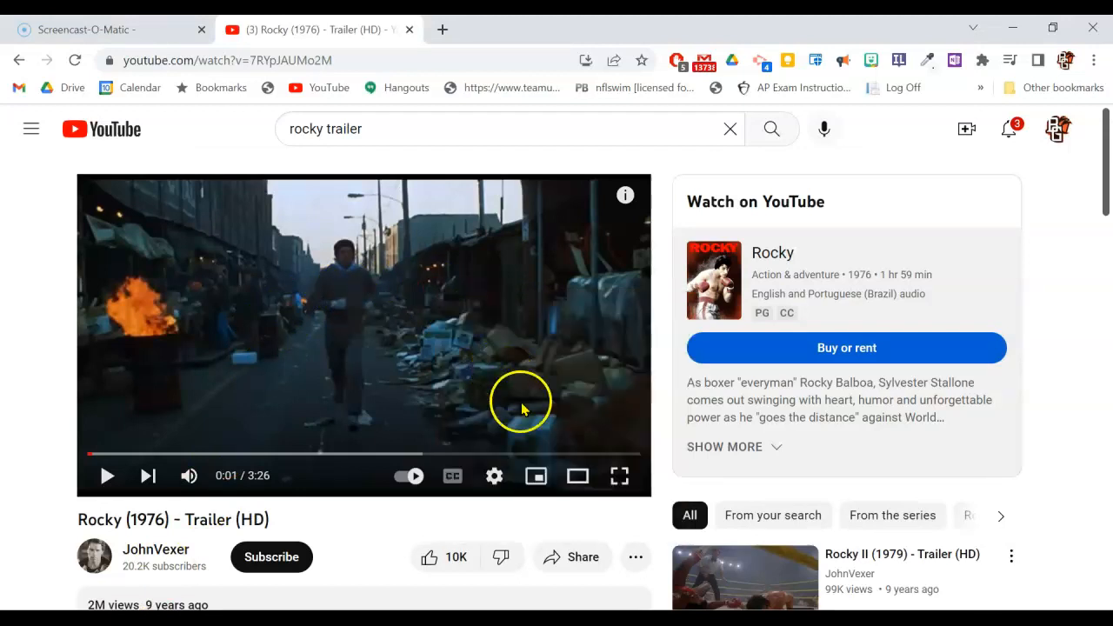
{"action": "left_click", "coordinate": [287, 613]}
{"action": "left_click", "coordinate": [315, 559]}
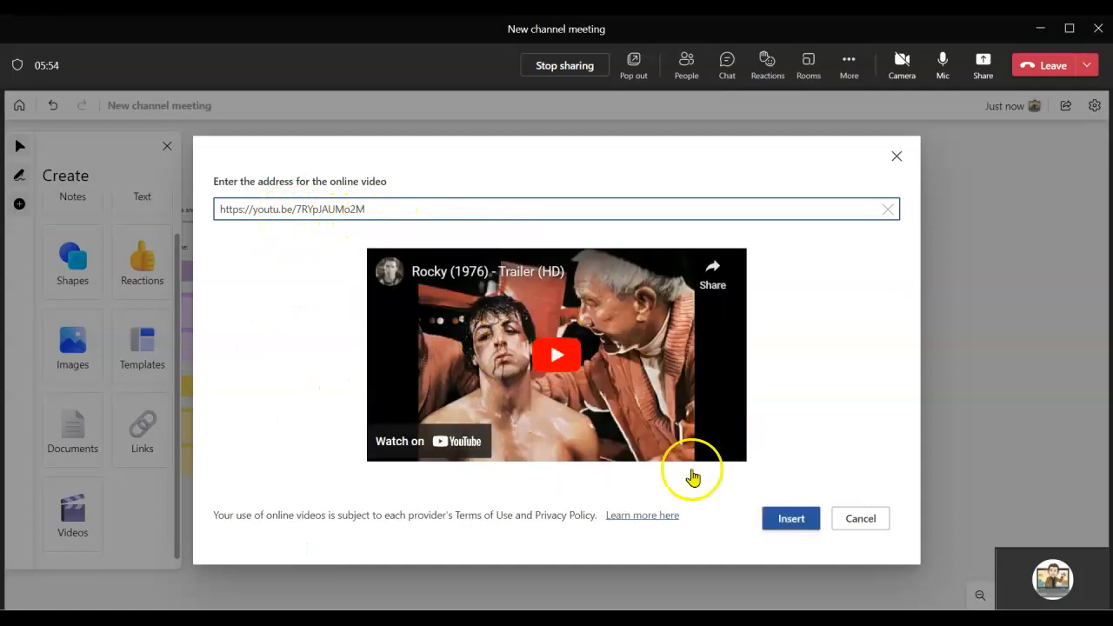
{"action": "left_click", "coordinate": [790, 521]}
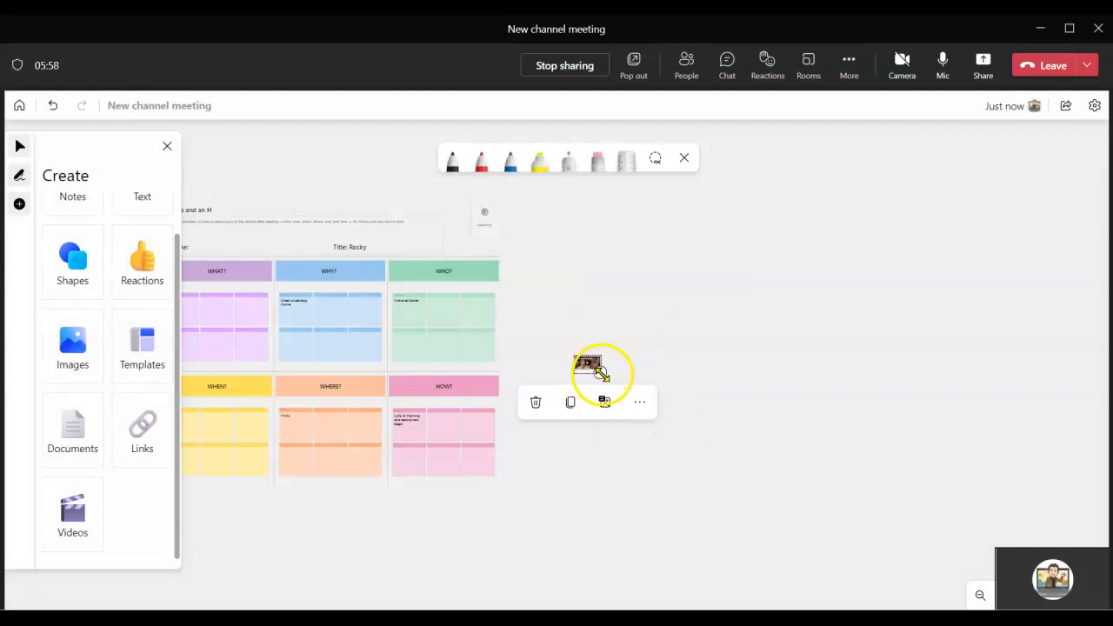
Step: Enlarge and position the Rocky trailer beside the template, and play it for a few seconds before pausing it
{"action": "left_click_drag", "start_coordinate": [606, 376], "coordinate": [875, 551]}
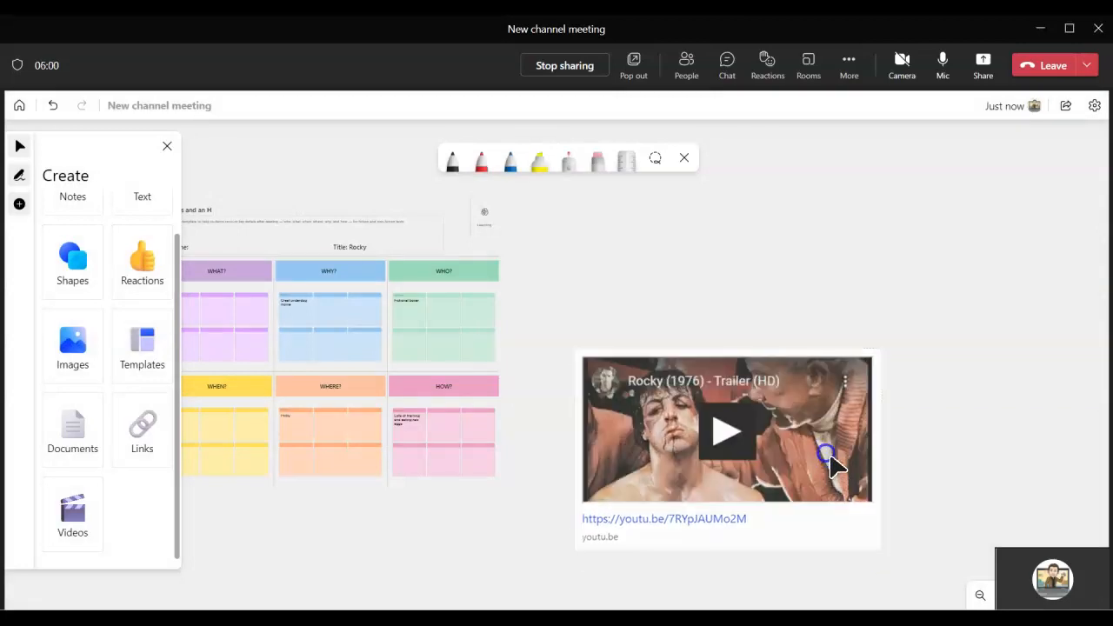
{"action": "left_click_drag", "start_coordinate": [835, 480], "coordinate": [826, 369]}
{"action": "left_click_drag", "start_coordinate": [869, 437], "coordinate": [1094, 563]}
{"action": "left_click", "coordinate": [831, 374]}
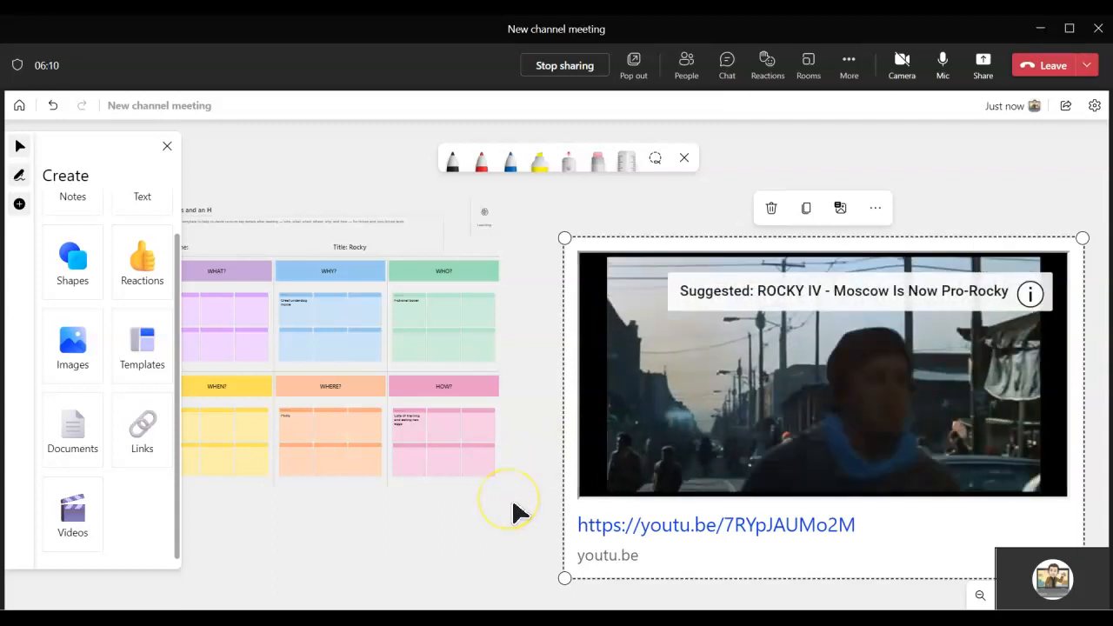
{"action": "left_click", "coordinate": [623, 474]}
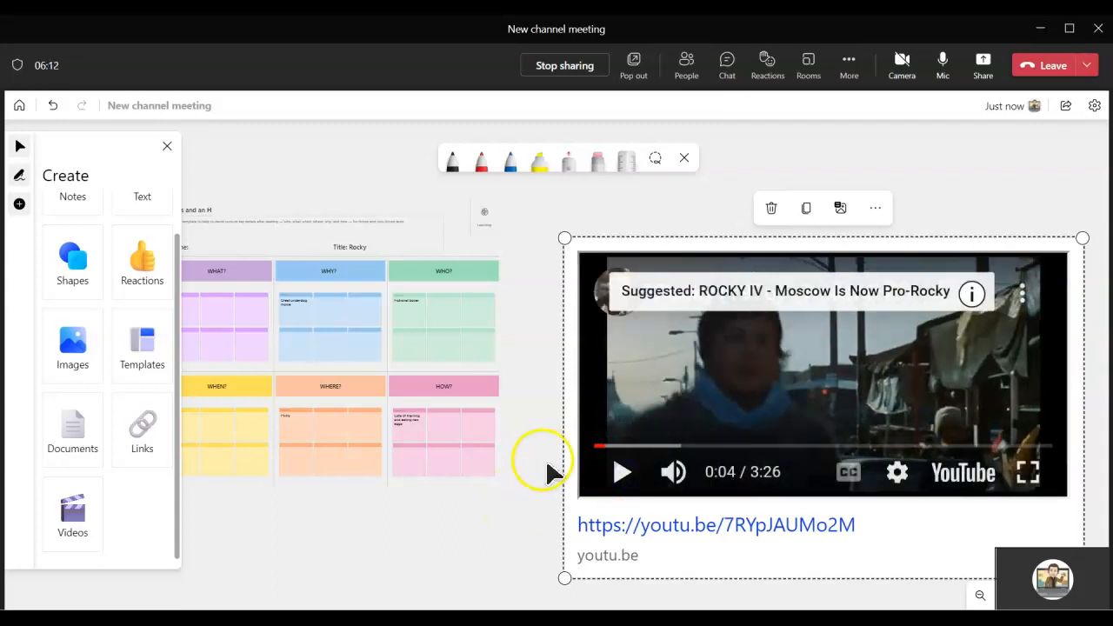
{"action": "scroll", "coordinate": [537, 511], "scroll_direction": "up", "scroll_amount": 2}
{"action": "scroll", "coordinate": [543, 512], "scroll_direction": "down", "scroll_amount": 5}
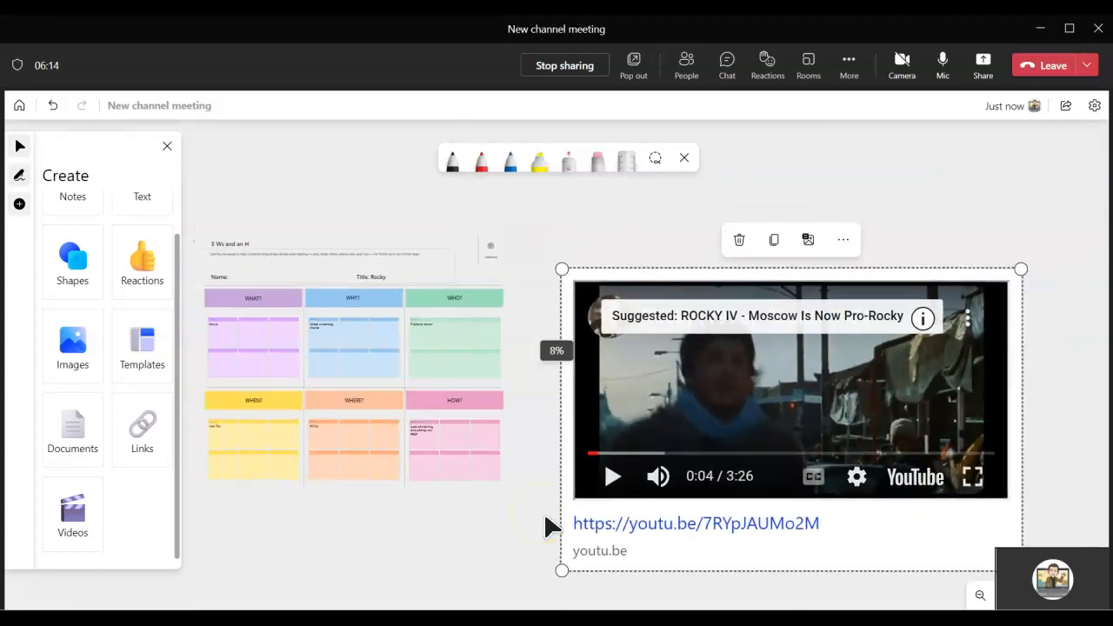
{"action": "scroll", "coordinate": [543, 511], "scroll_direction": "down", "scroll_amount": 3}
{"action": "left_click_drag", "start_coordinate": [758, 414], "coordinate": [320, 369]}
{"action": "scroll", "coordinate": [642, 393], "scroll_direction": "up", "scroll_amount": 1}
{"action": "scroll", "coordinate": [644, 391], "scroll_direction": "up", "scroll_amount": 5}
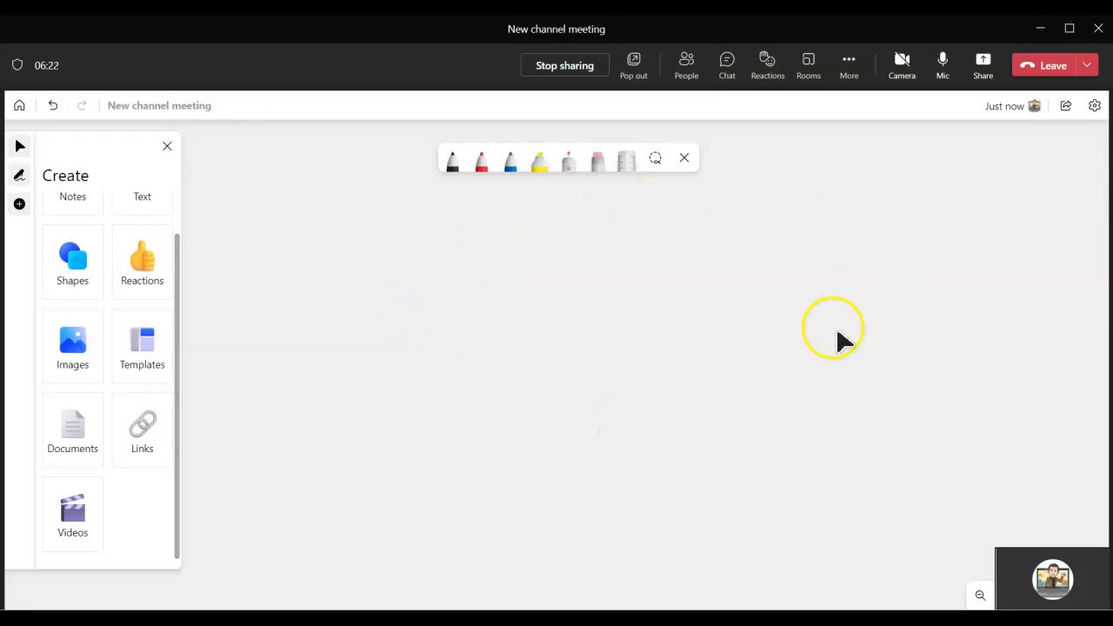
Step: Stop sharing the whiteboard in the meeting
{"action": "left_click", "coordinate": [588, 67]}
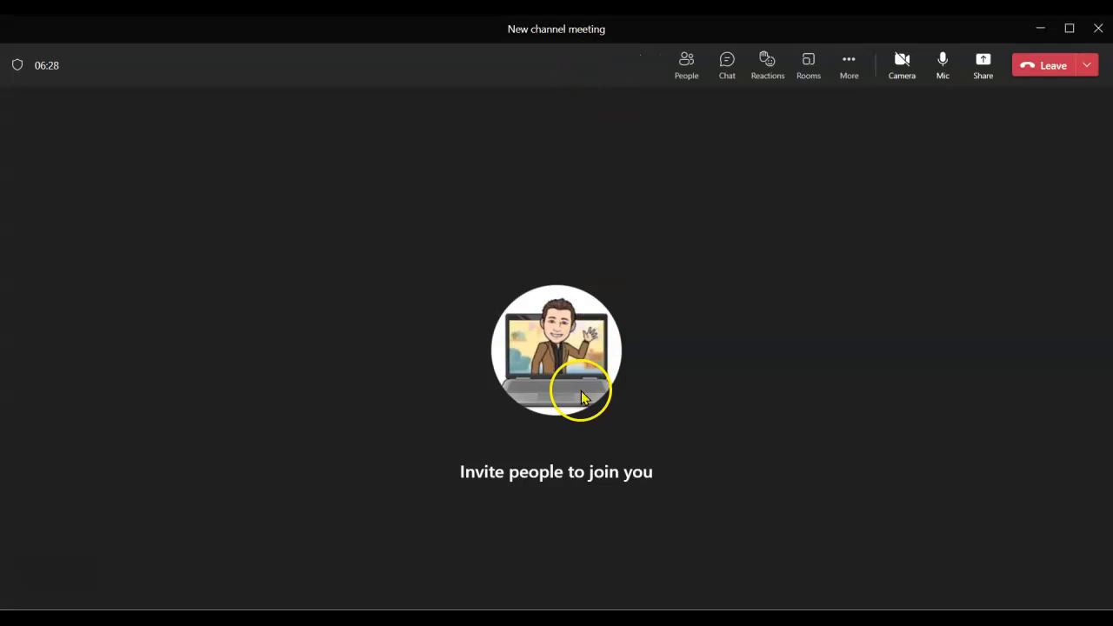
{"action": "mouse_move", "coordinate": [582, 396]}
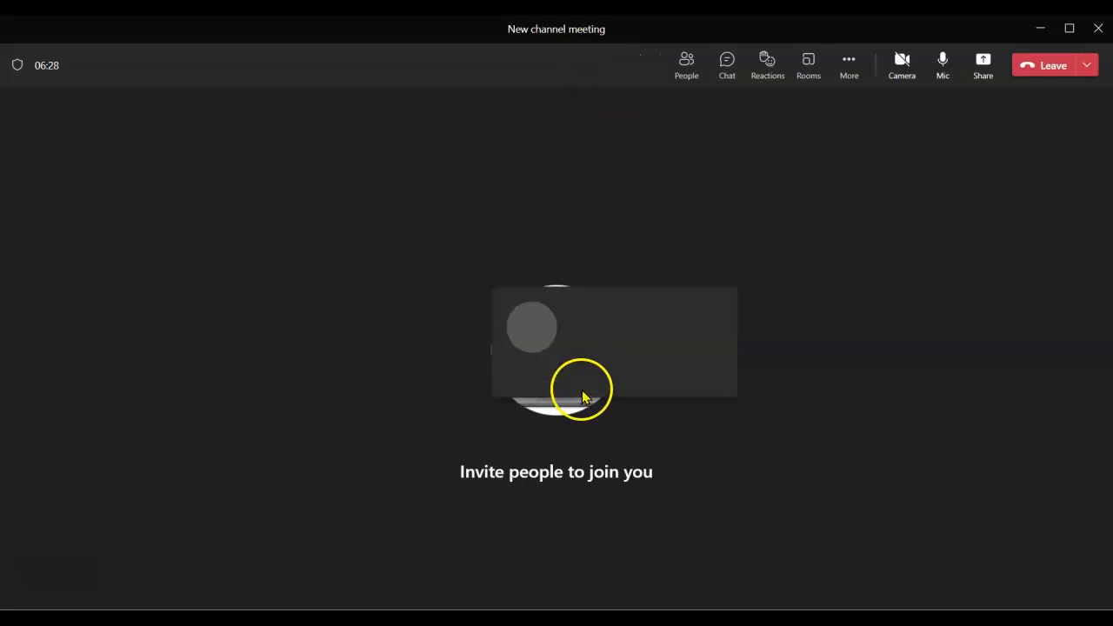
{"action": "left_click", "coordinate": [865, 286]}
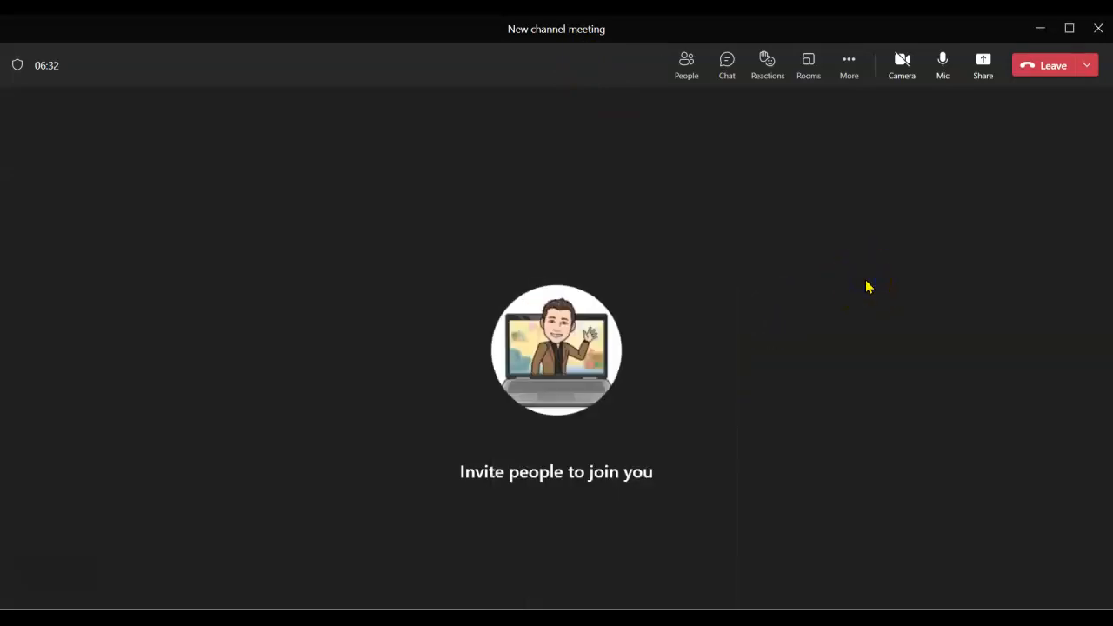
Step: Share Microsoft Whiteboard in the meeting again from the available share content
{"action": "left_click", "coordinate": [972, 87]}
{"action": "left_click", "coordinate": [980, 64]}
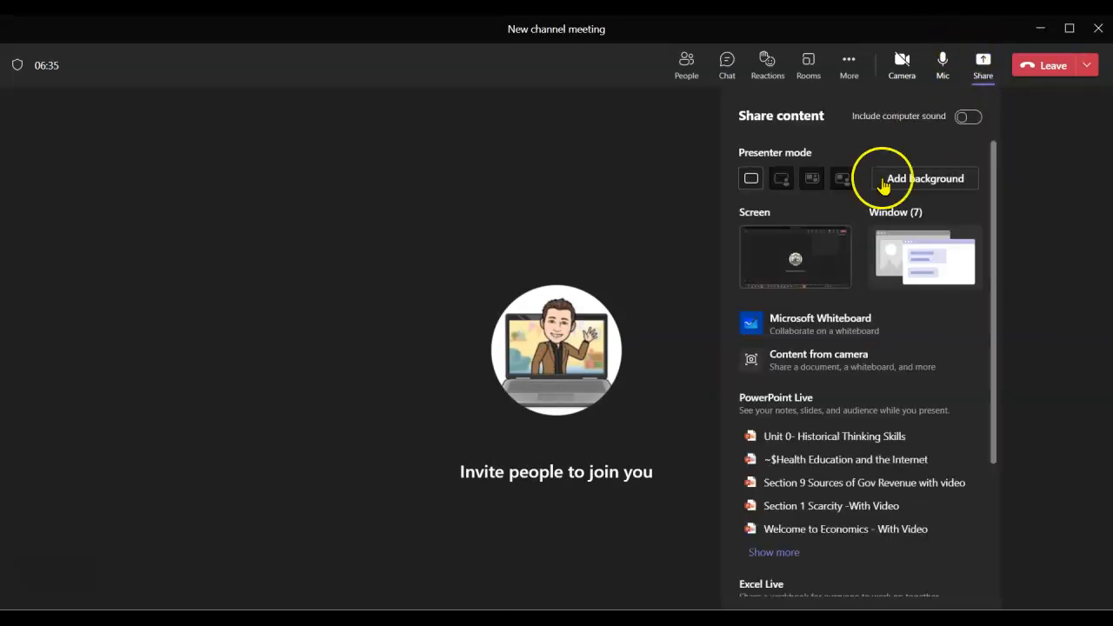
{"action": "left_click", "coordinate": [809, 320]}
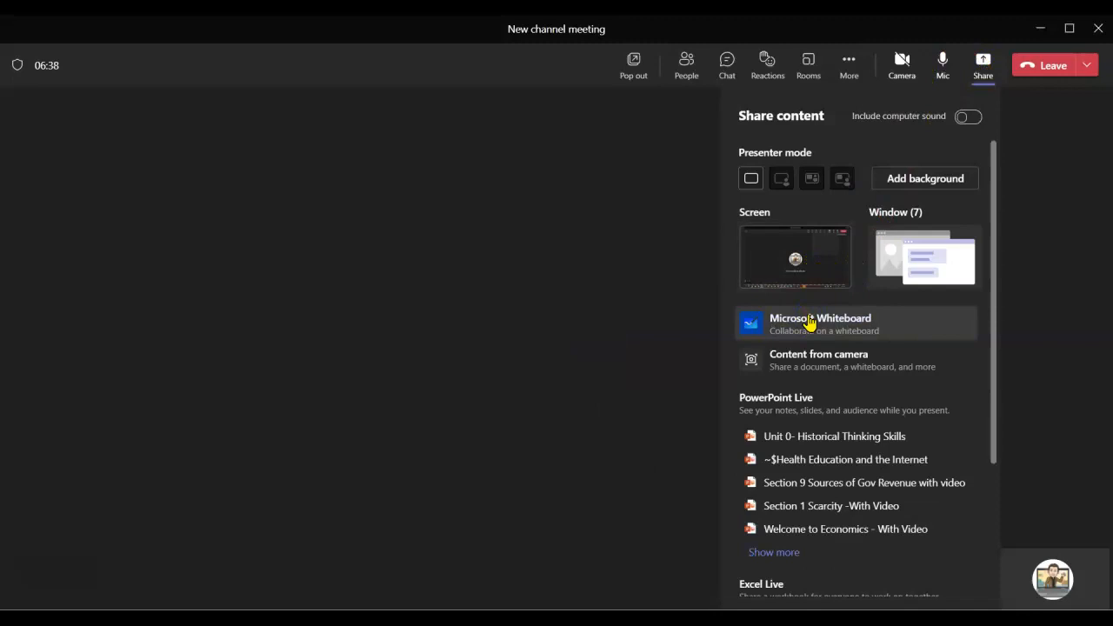